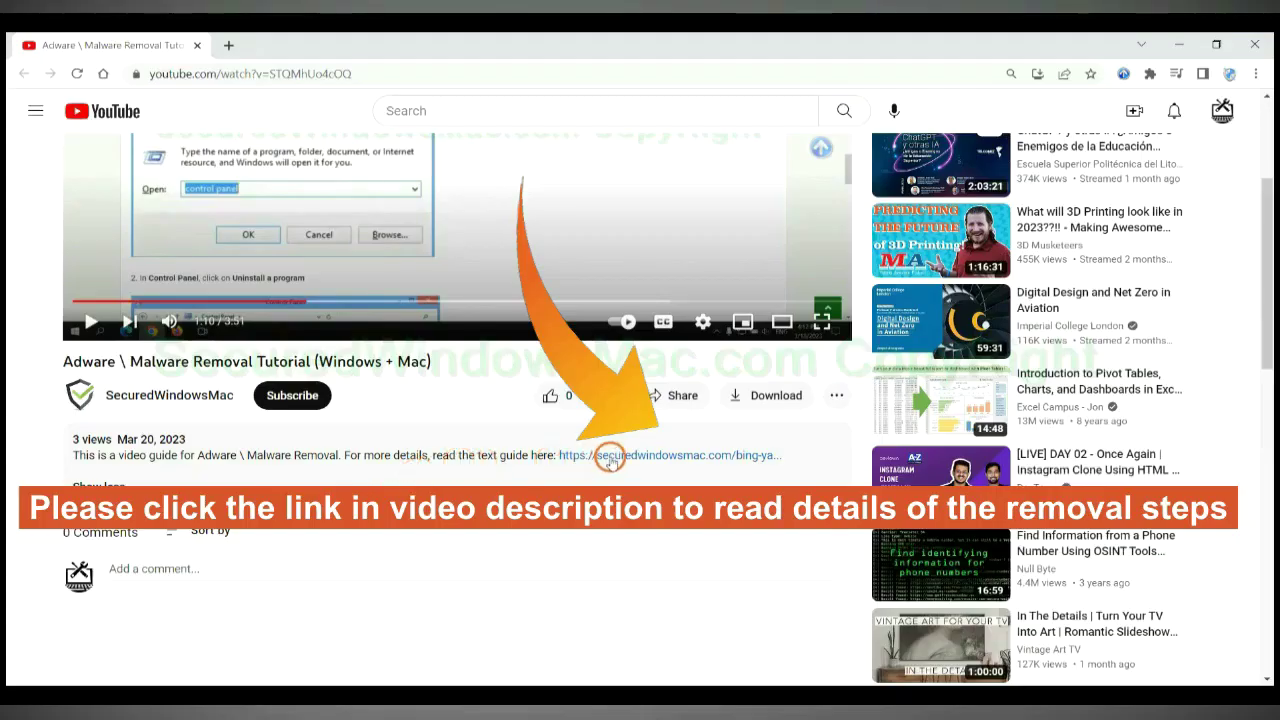
Step: Open the securedwindowsmac.com removal guide from the YouTube video description in a new tab
click(610, 457)
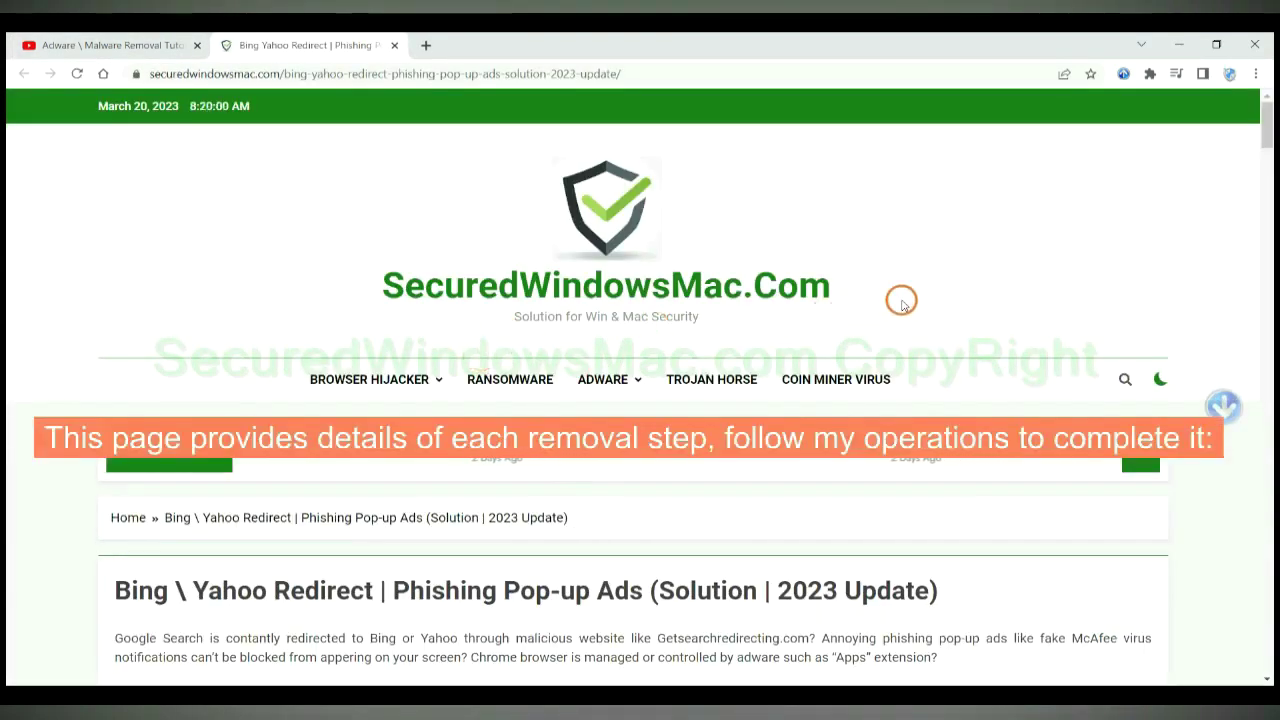
Step: Scroll the guide down to the highlighted 'Instant Automatic Removal' heading and SpyHunter download buttons
scroll(854, 334, down, 2)
scroll(854, 334, down, 4)
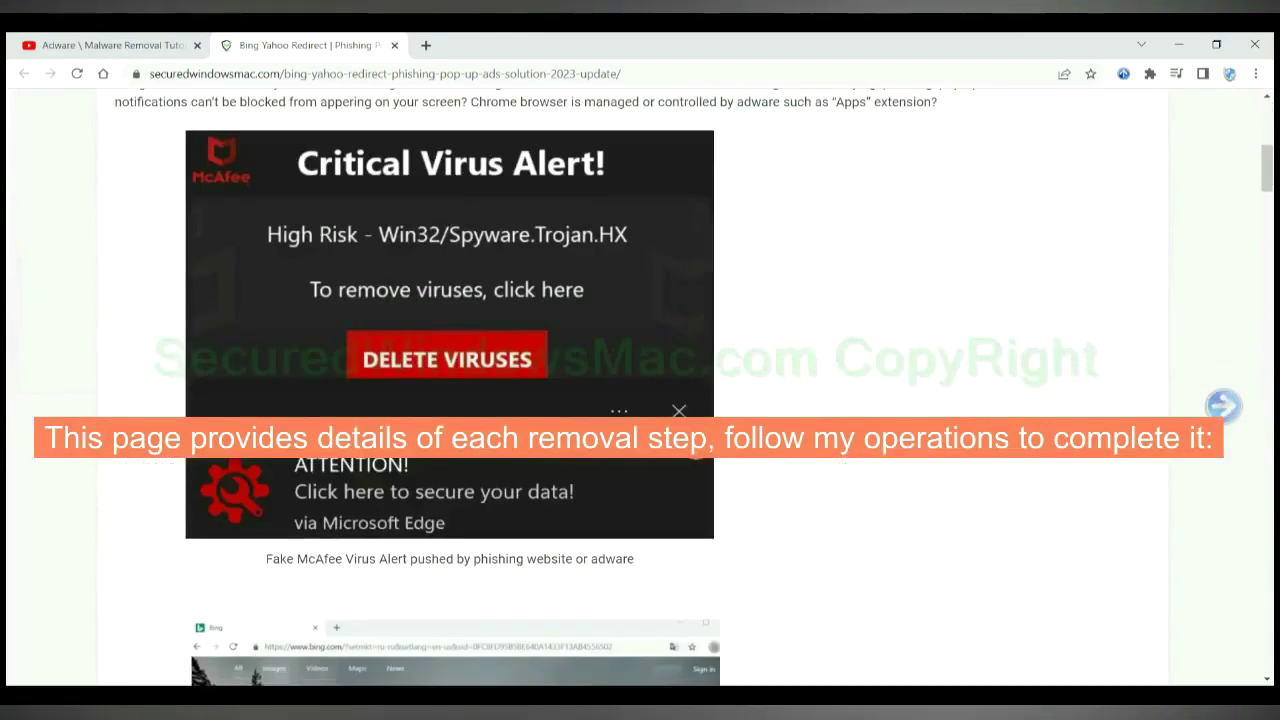
scroll(854, 334, down, 4)
scroll(640, 400, down, 4)
scroll(640, 400, down, 2)
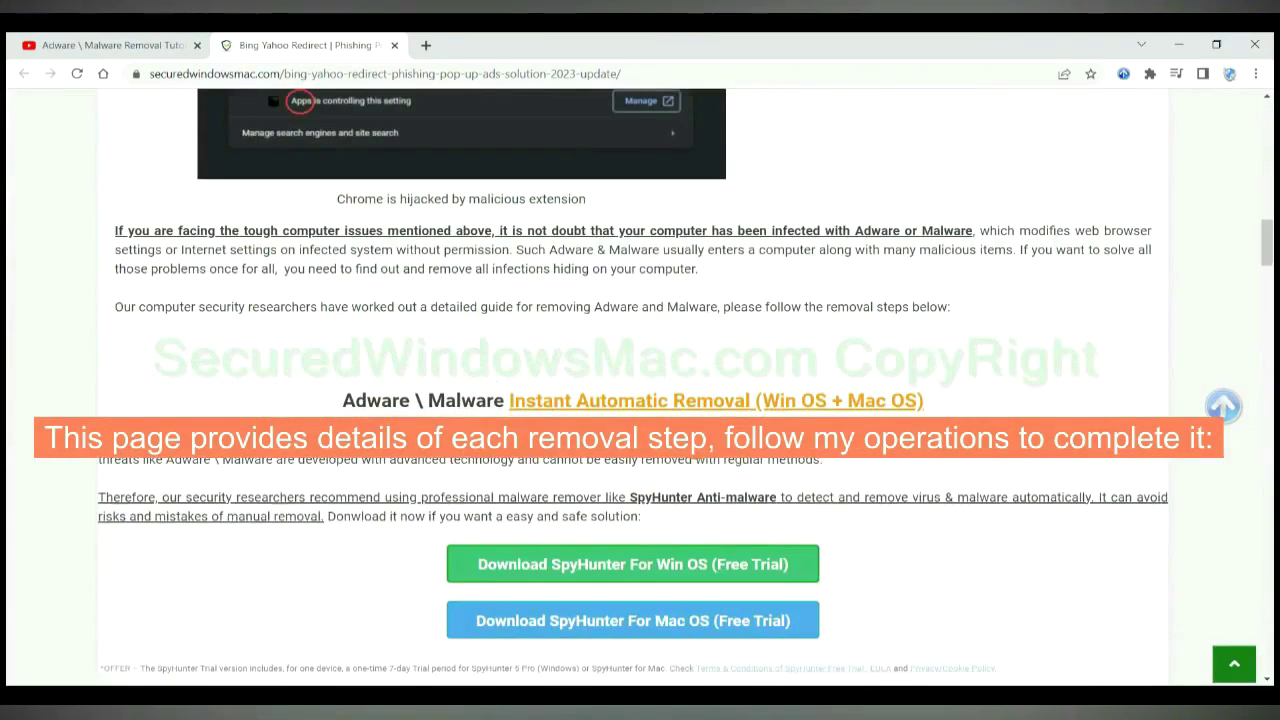
scroll(694, 443, down, 3)
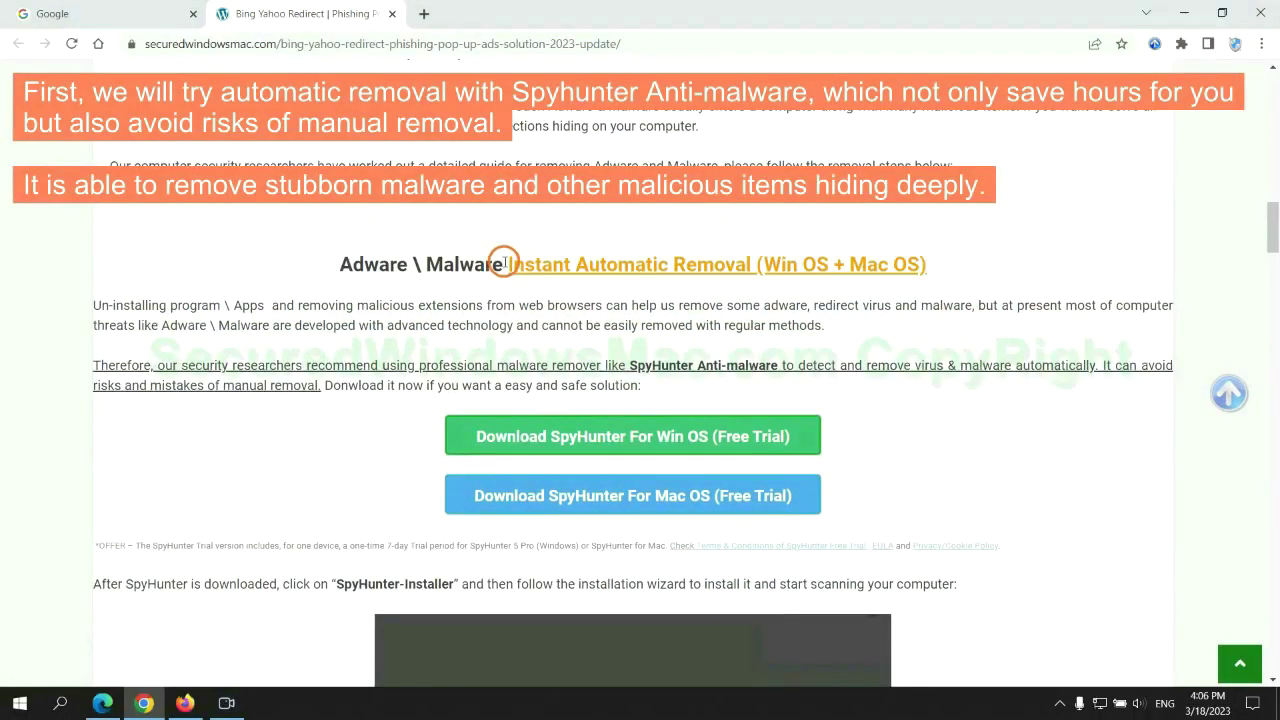
drag(505, 263, 752, 264)
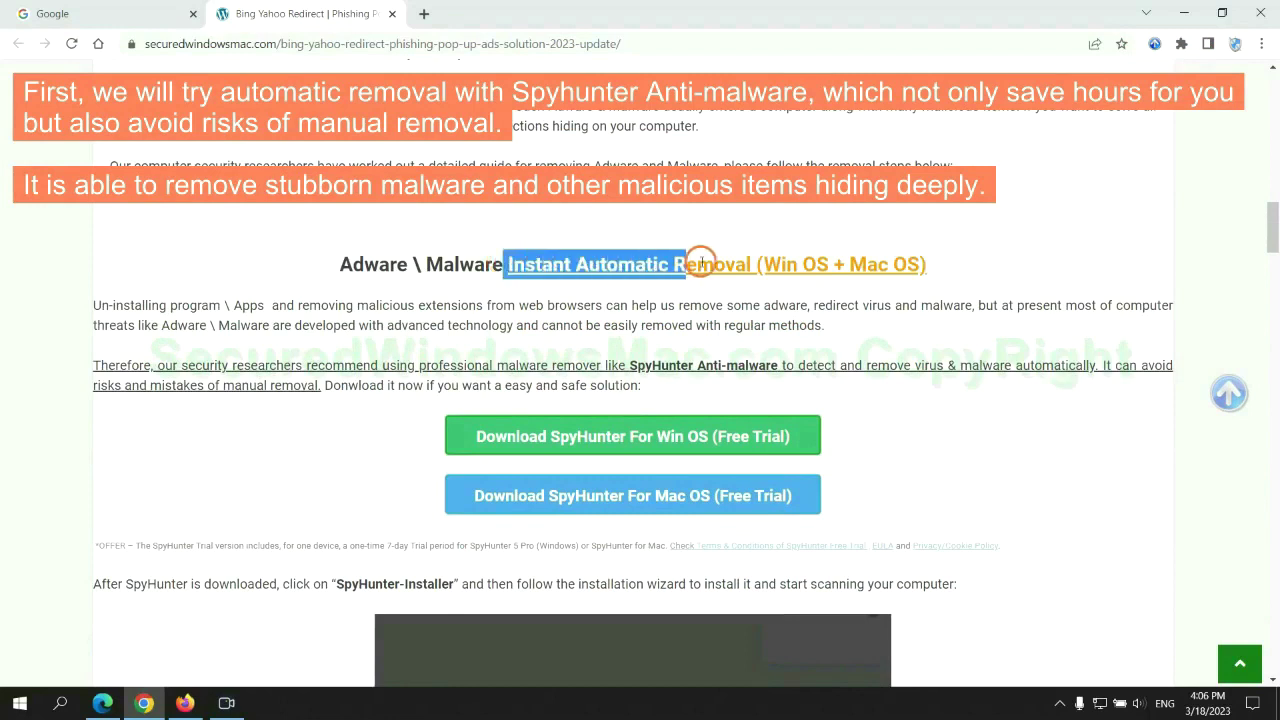
click(639, 221)
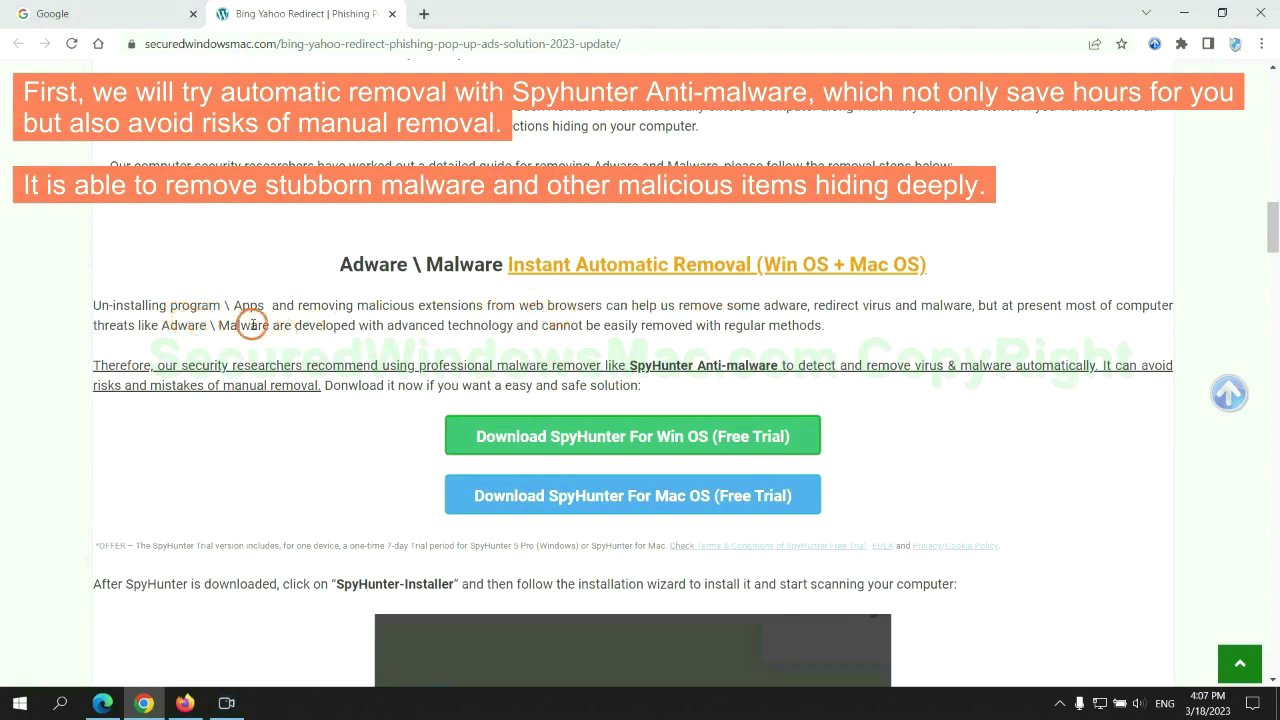
scroll(634, 355, down, 1)
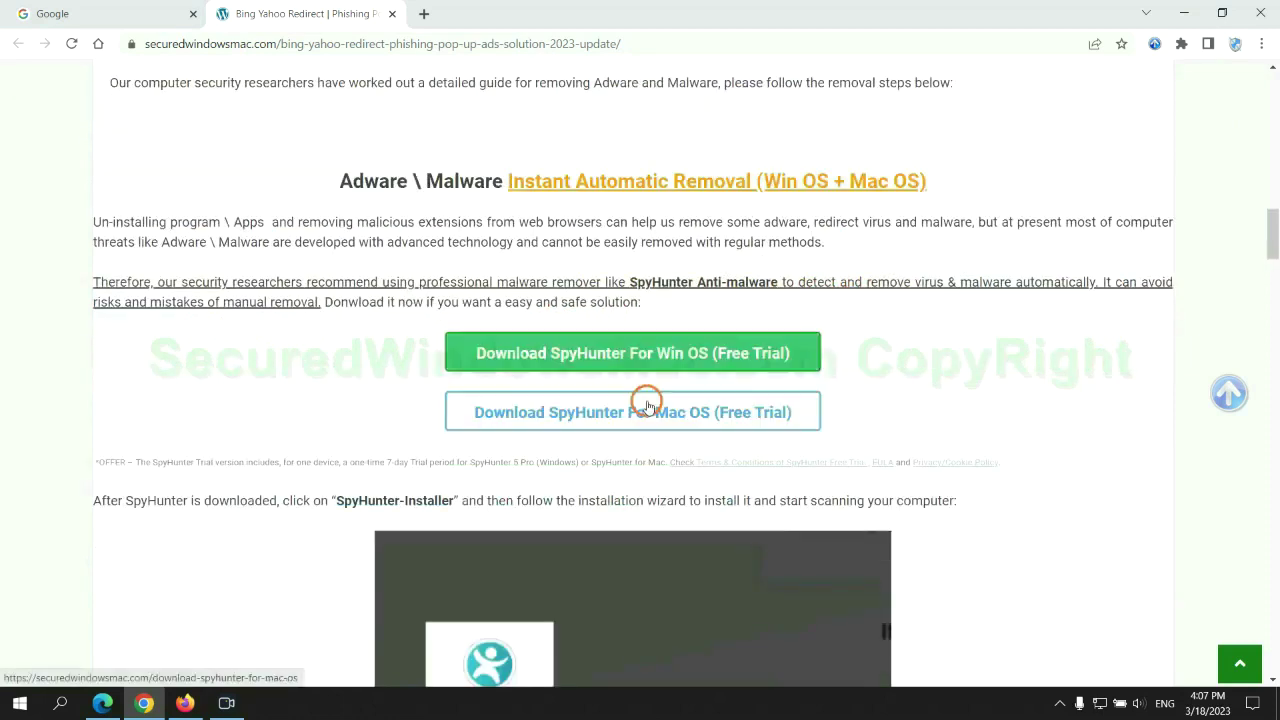
Step: Keep the flagged SpyHunter installer download despite the warning and launch it
scroll(646, 402, down, 1)
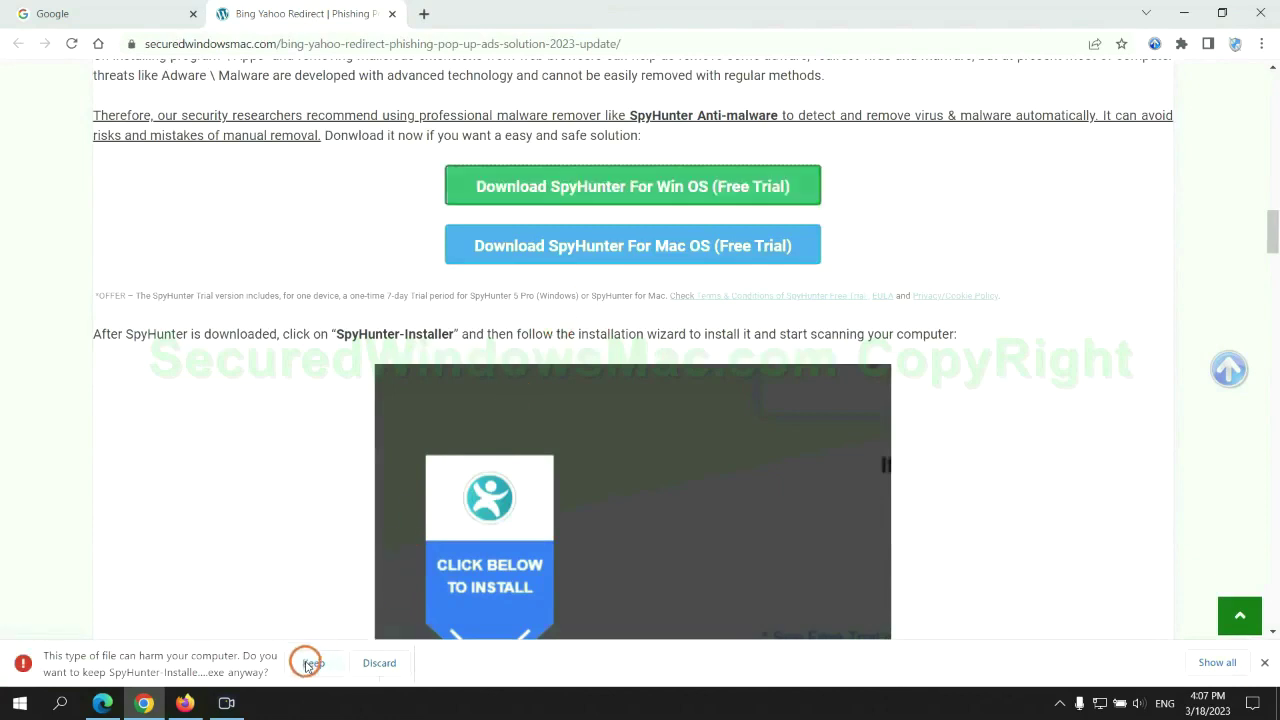
click(310, 665)
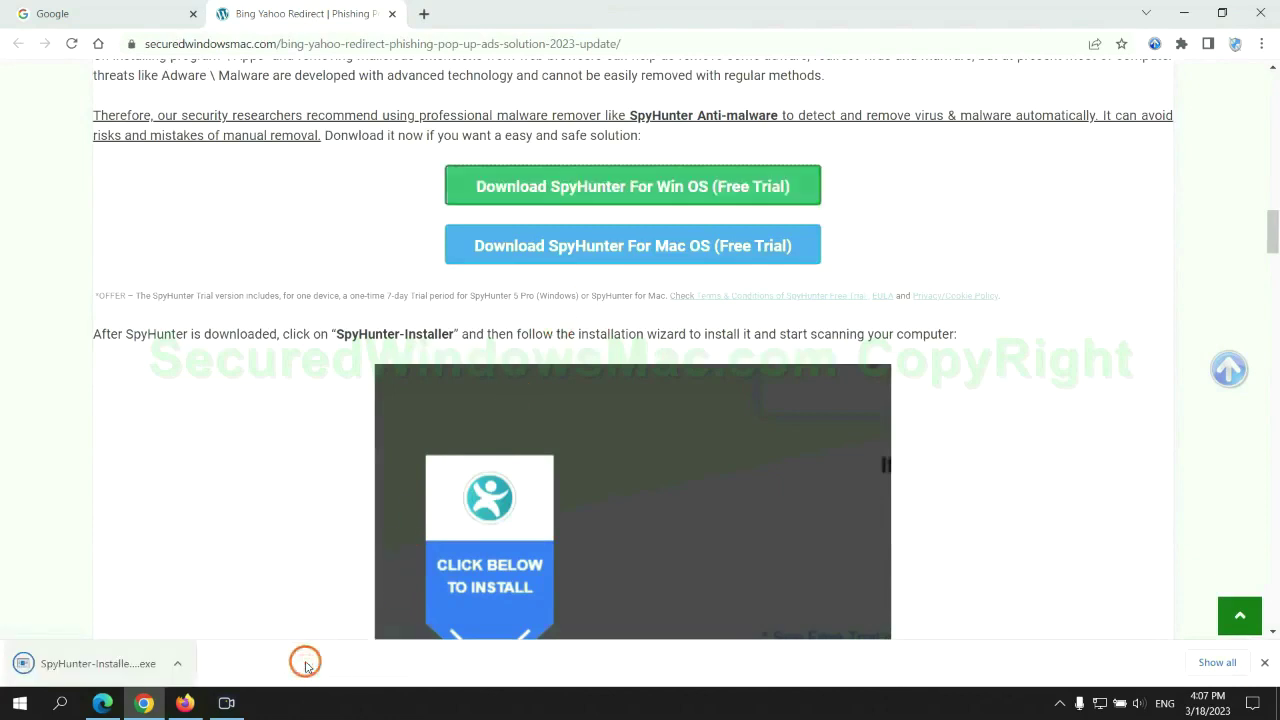
click(122, 663)
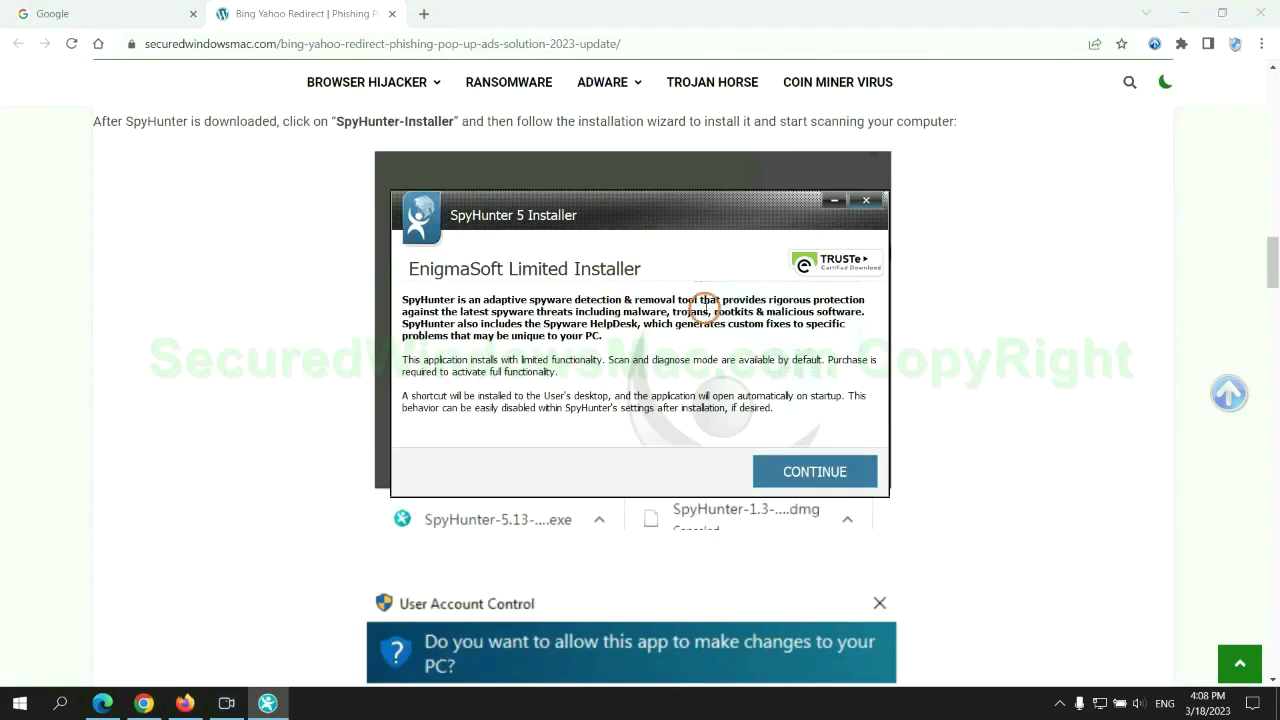
Step: Install SpyHunter 5 accepting the EULA, proceed past scan results, and choose FREE Trial (7-Days)
click(843, 471)
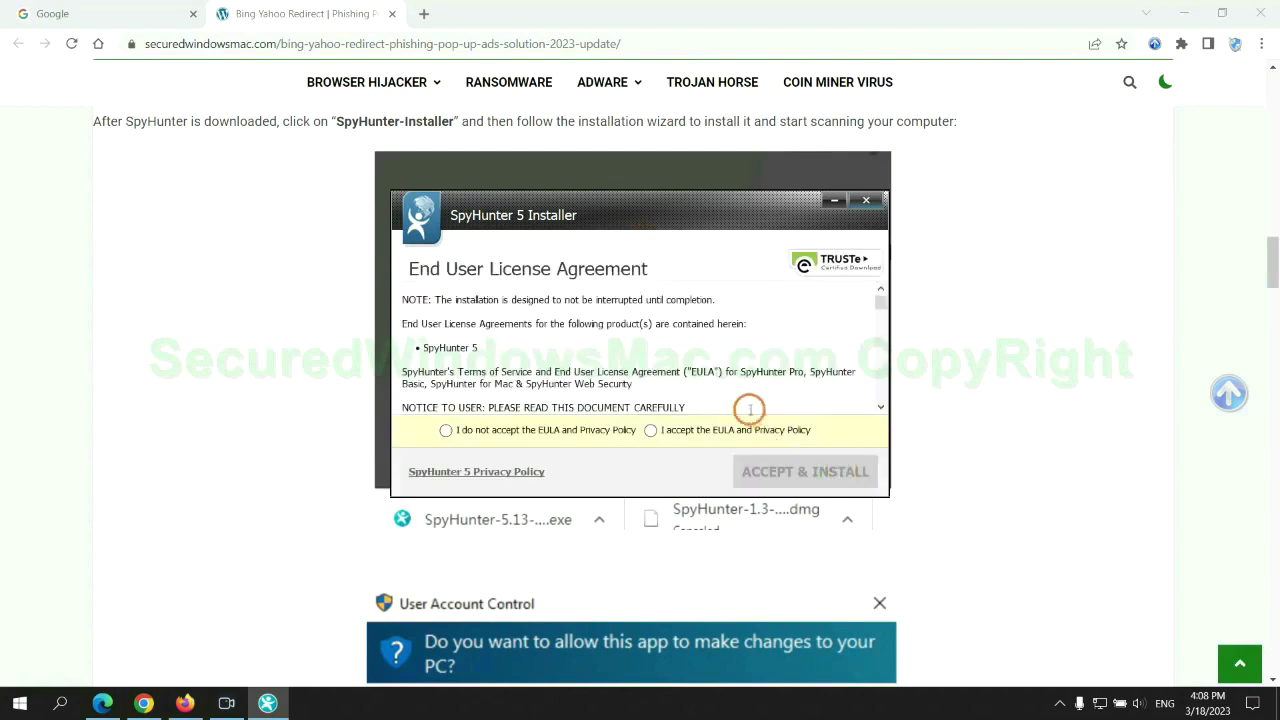
click(648, 430)
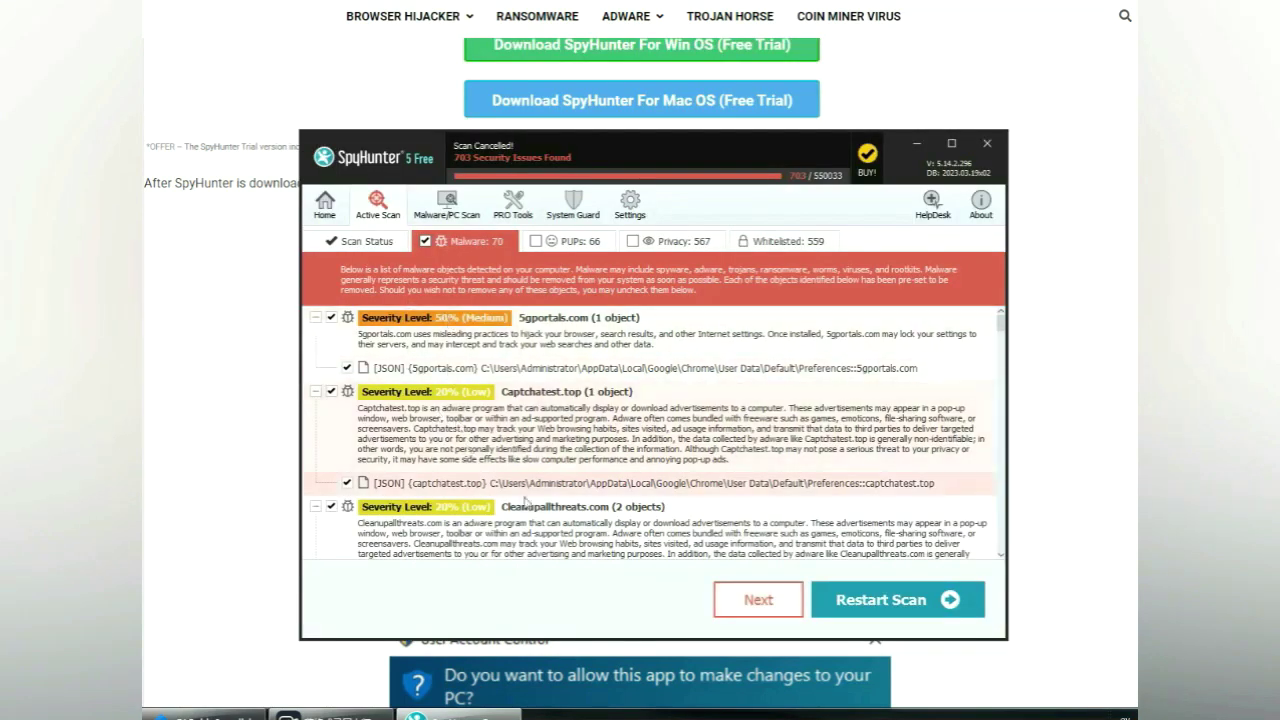
click(783, 606)
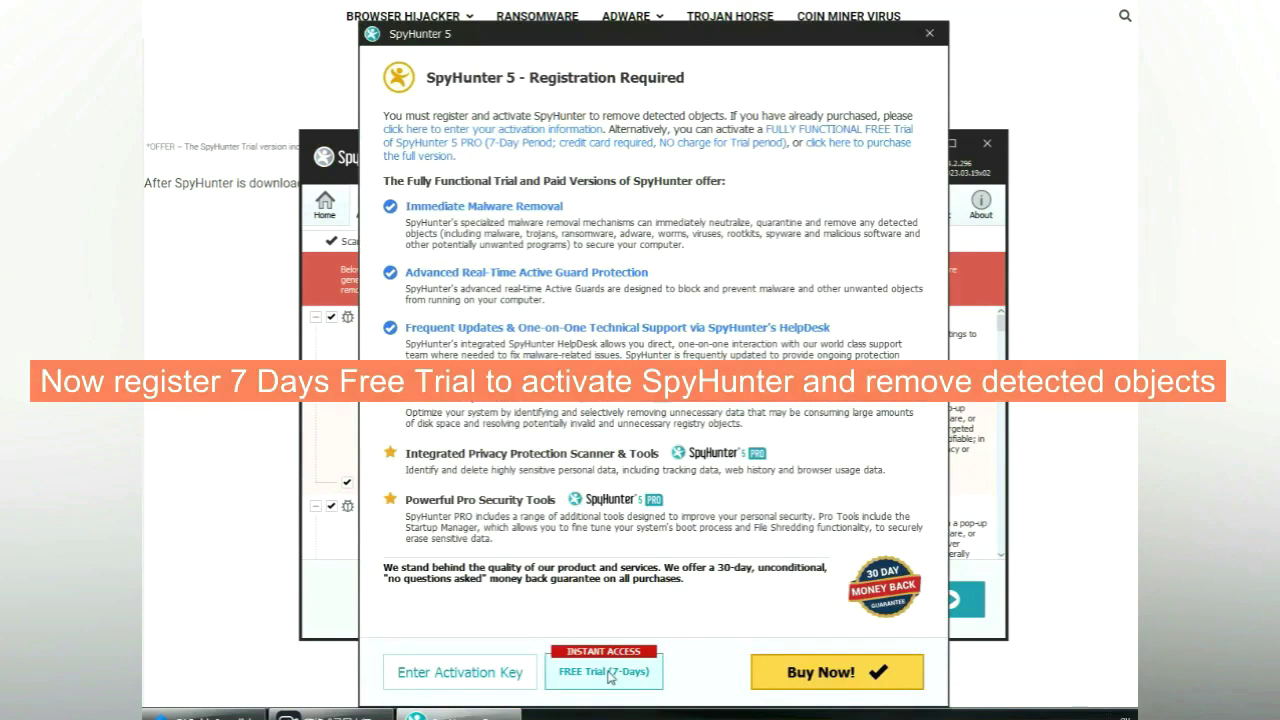
click(609, 675)
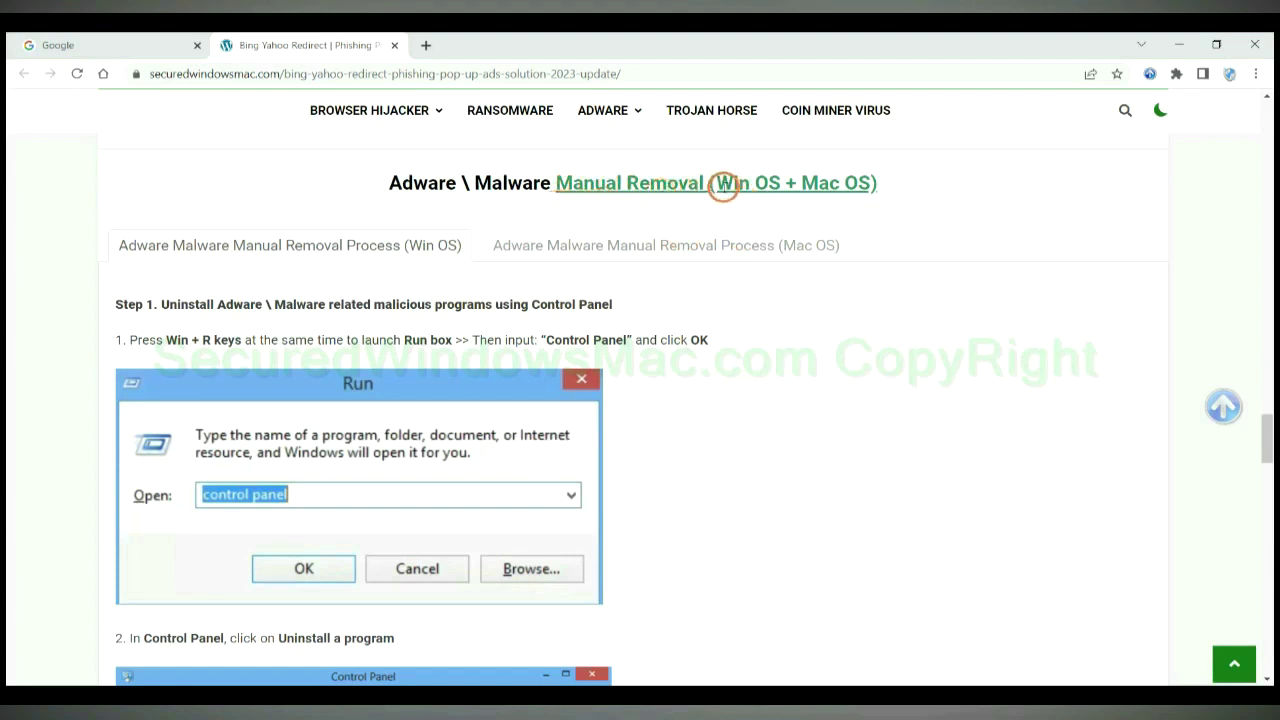
Step: Highlight Win OS and Mac OS in the Manual Removal heading and view the Mac OS steps
drag(721, 186, 765, 186)
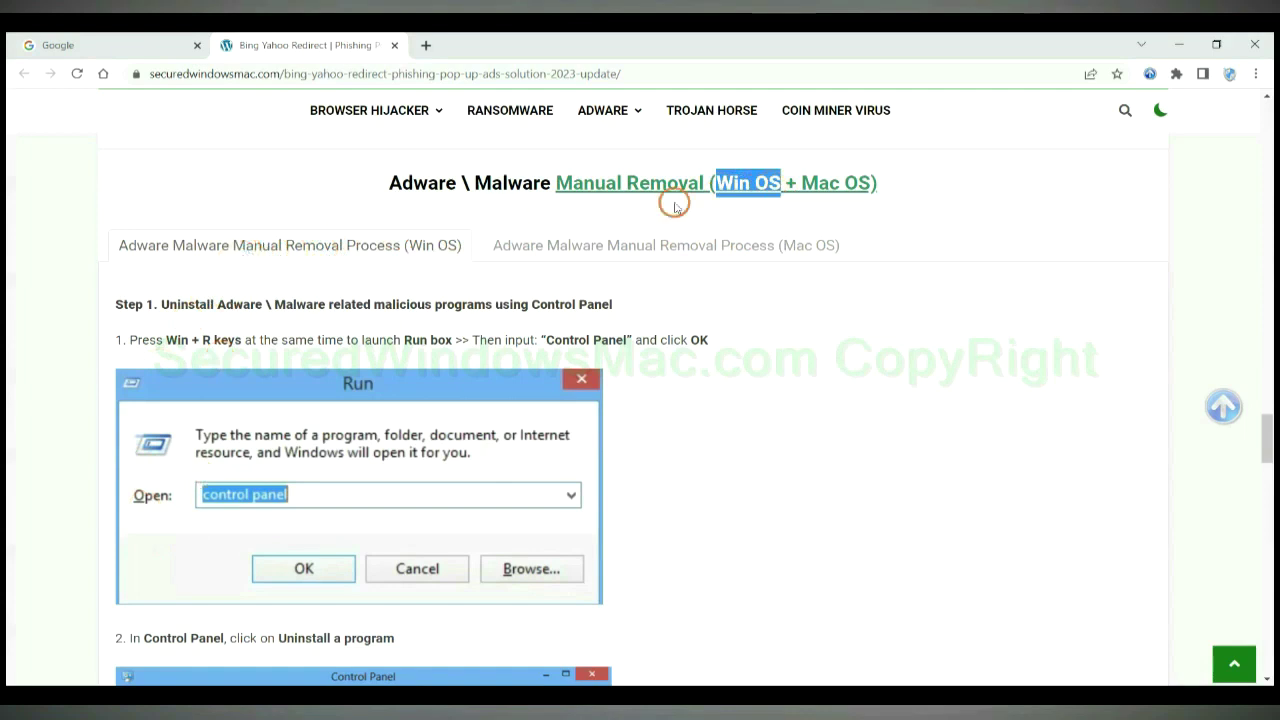
drag(801, 180, 868, 182)
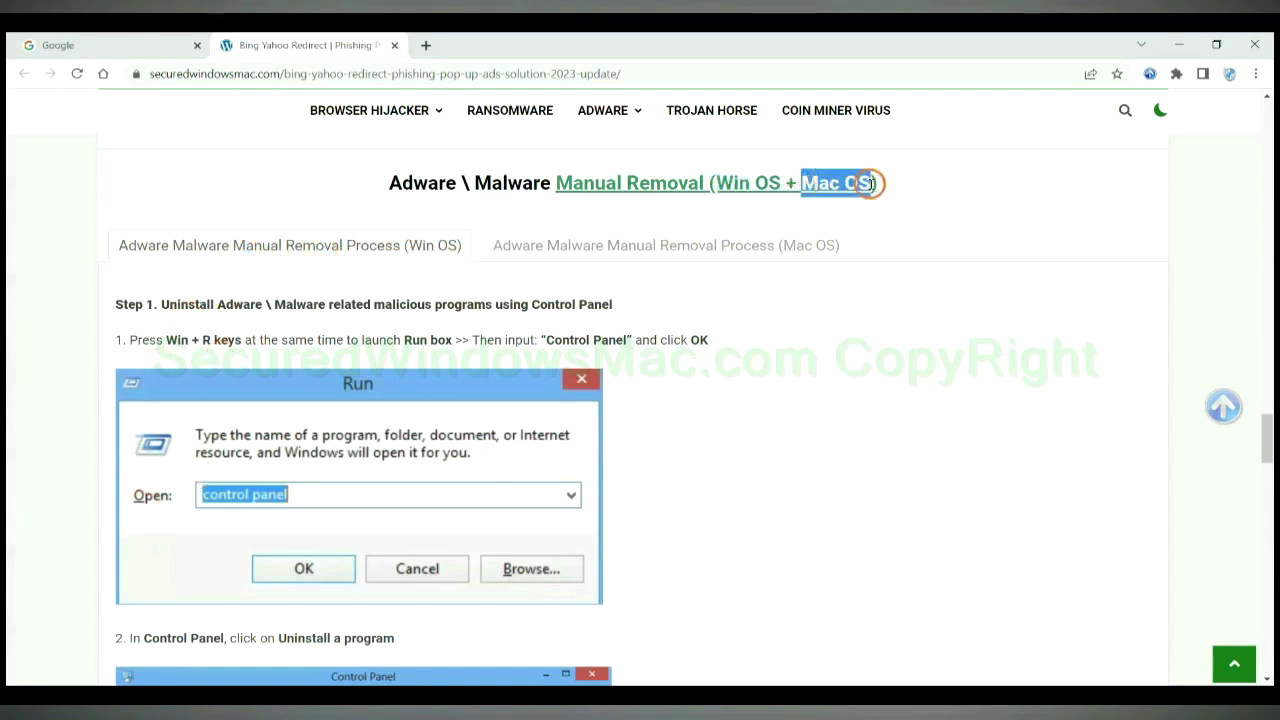
click(656, 241)
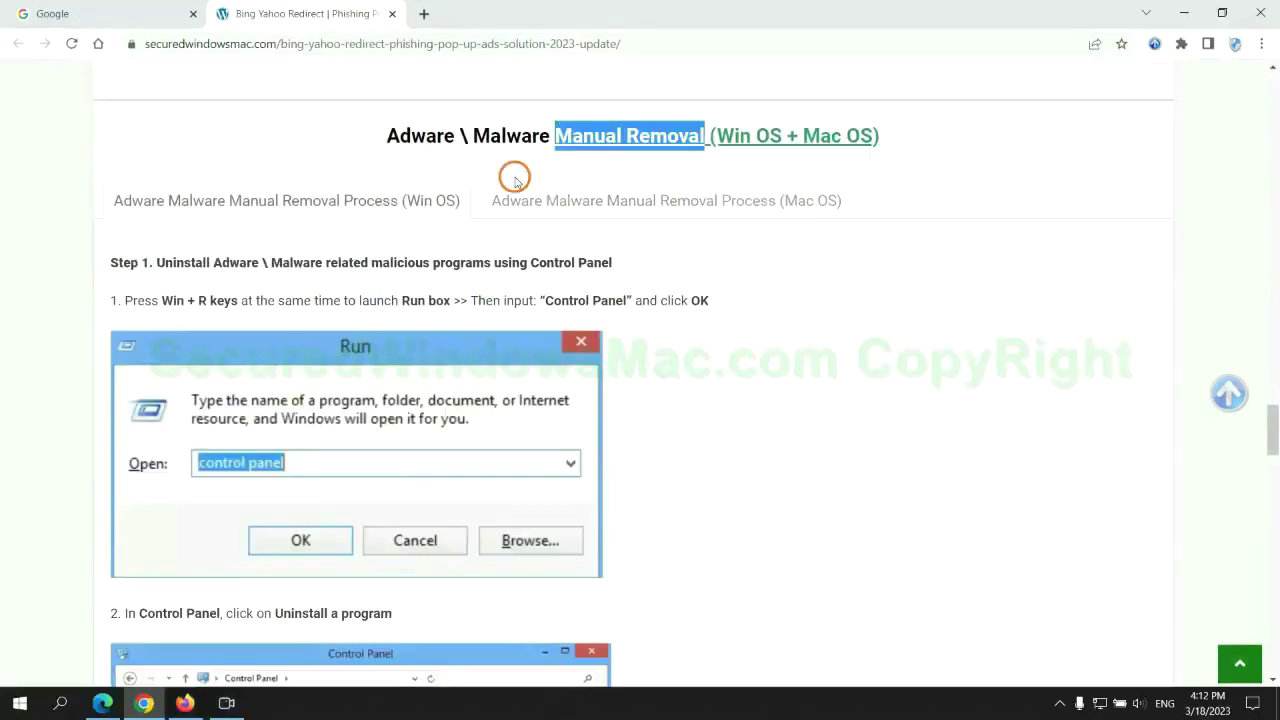
Step: Scroll to Windows Step 1, uninstalling malicious programs through Control Panel, briefly highlighting it
scroll(478, 350, up, 2)
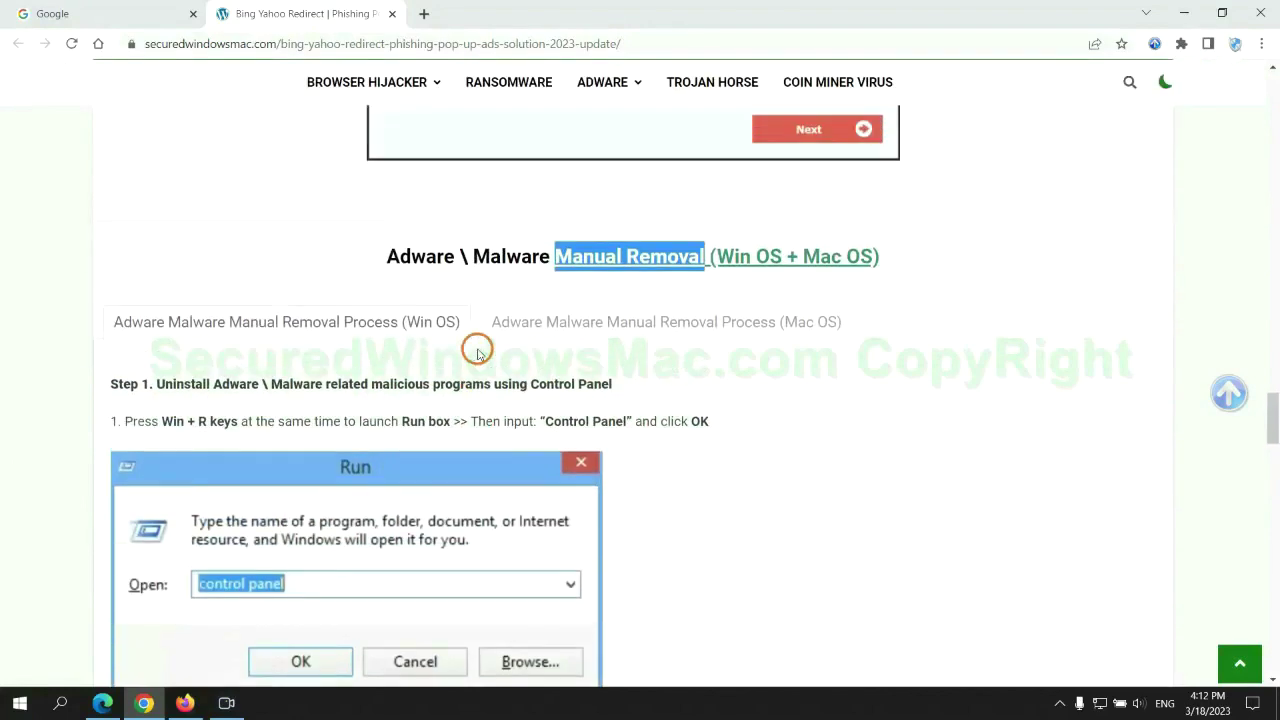
scroll(403, 331, down, 2)
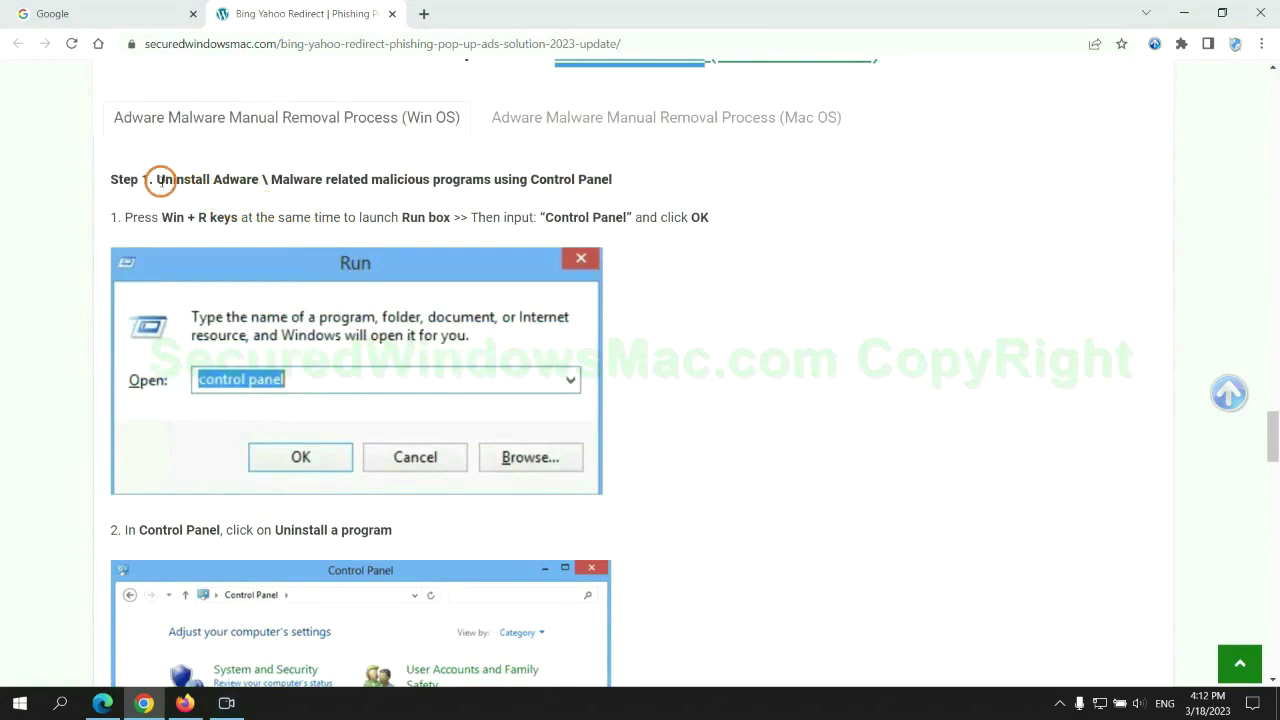
drag(157, 180, 491, 184)
click(849, 262)
scroll(820, 263, down, 2)
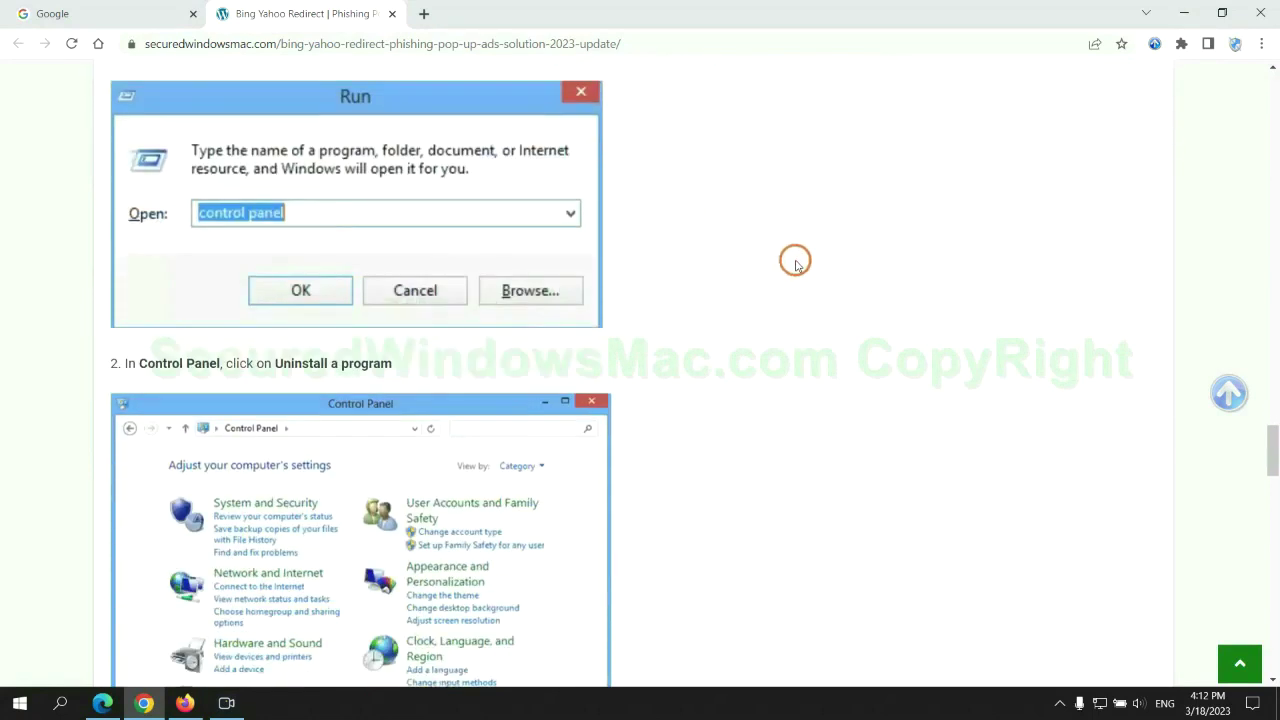
key(super+r)
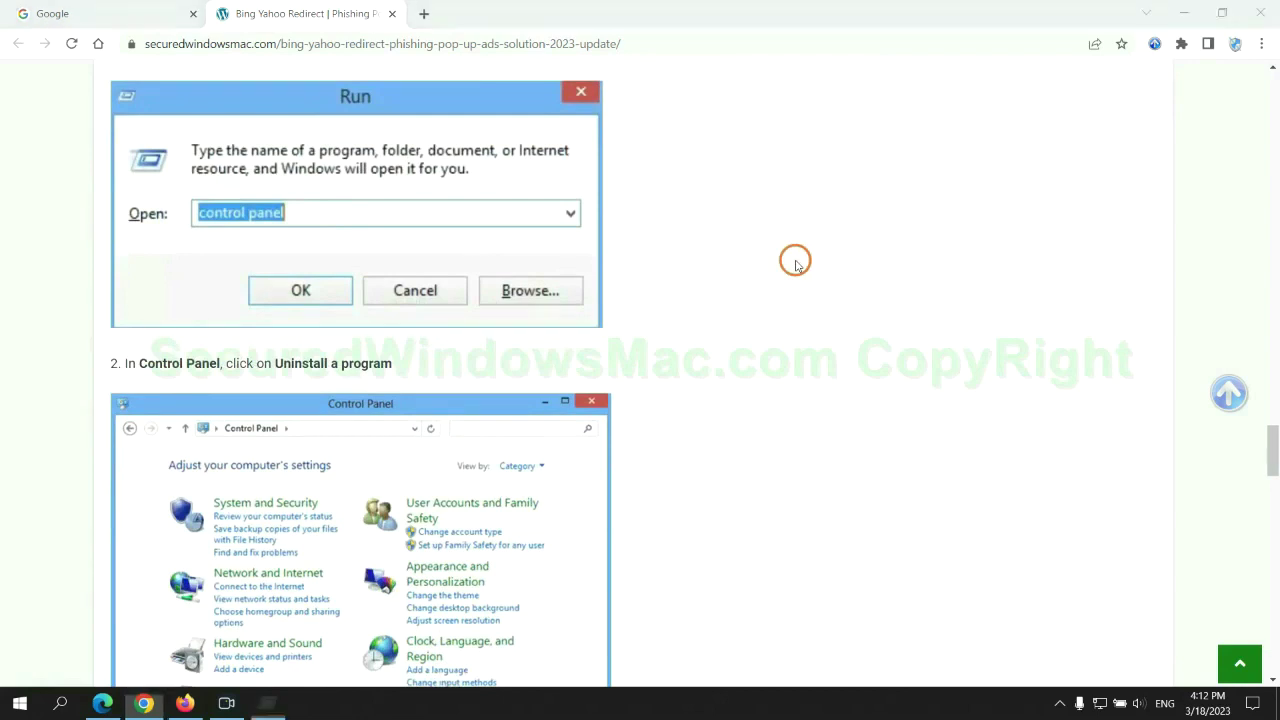
text(co)
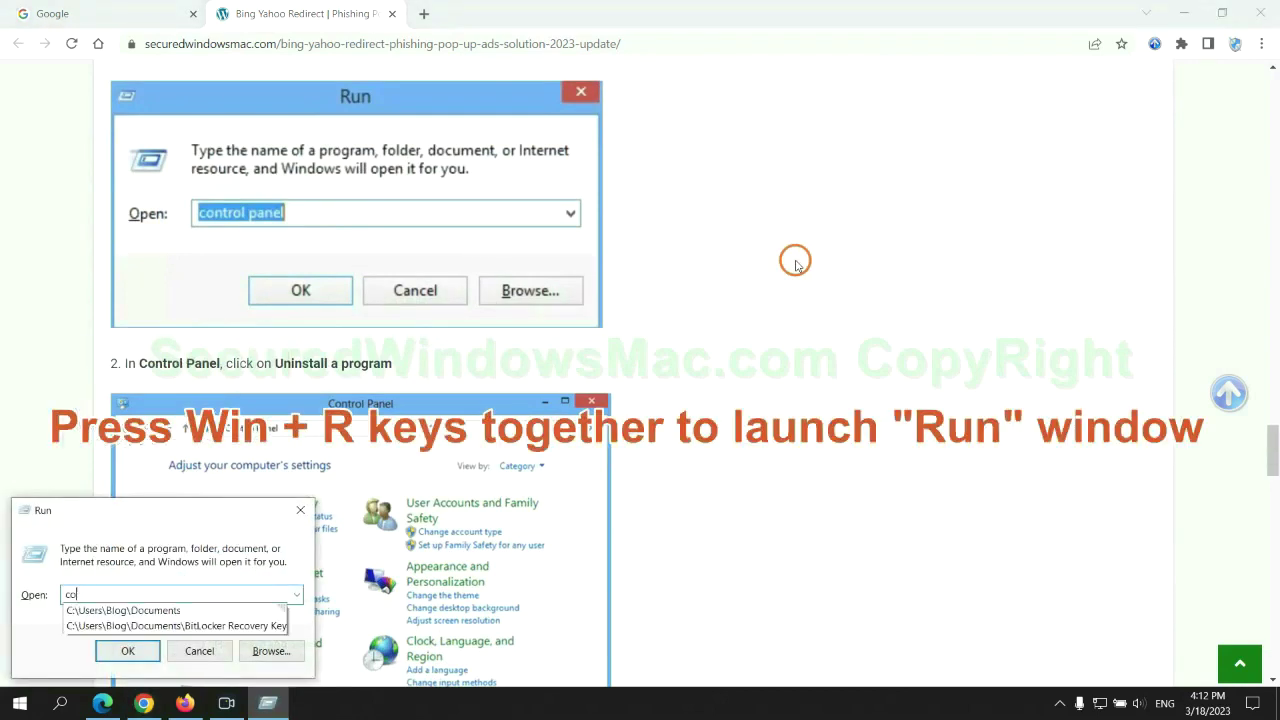
text(ntrol pan)
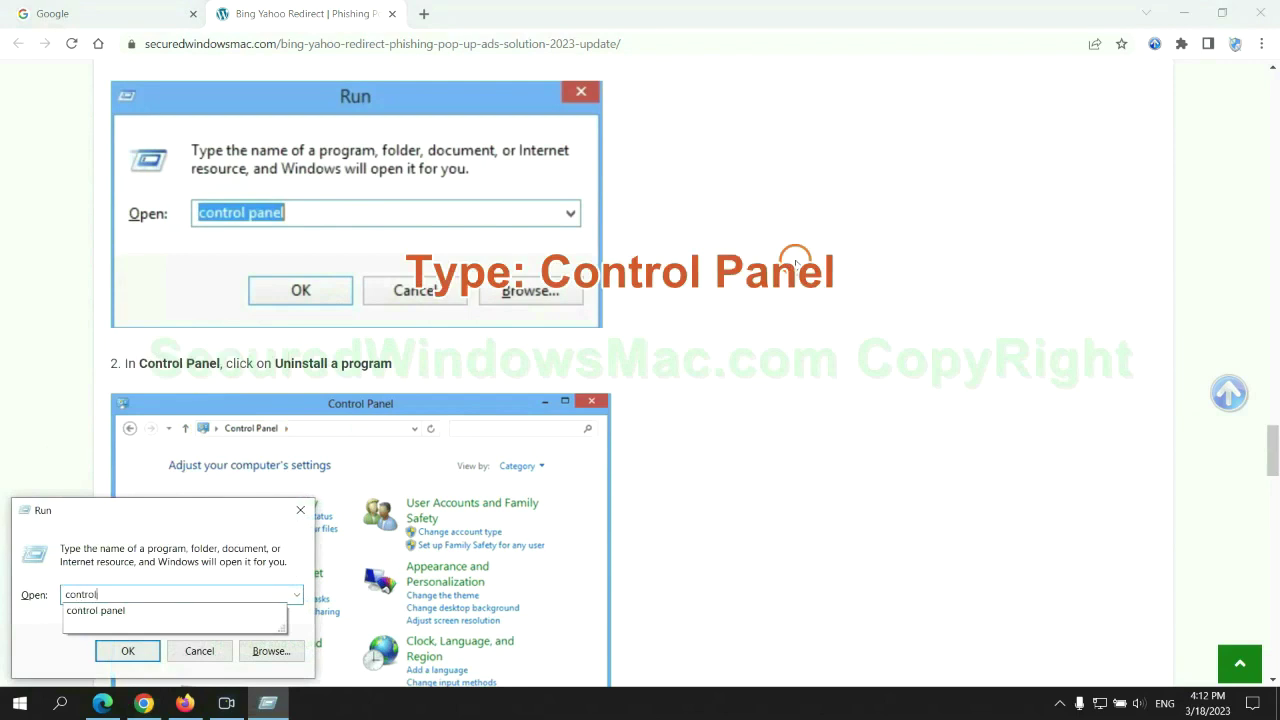
text(el)
key(Return)
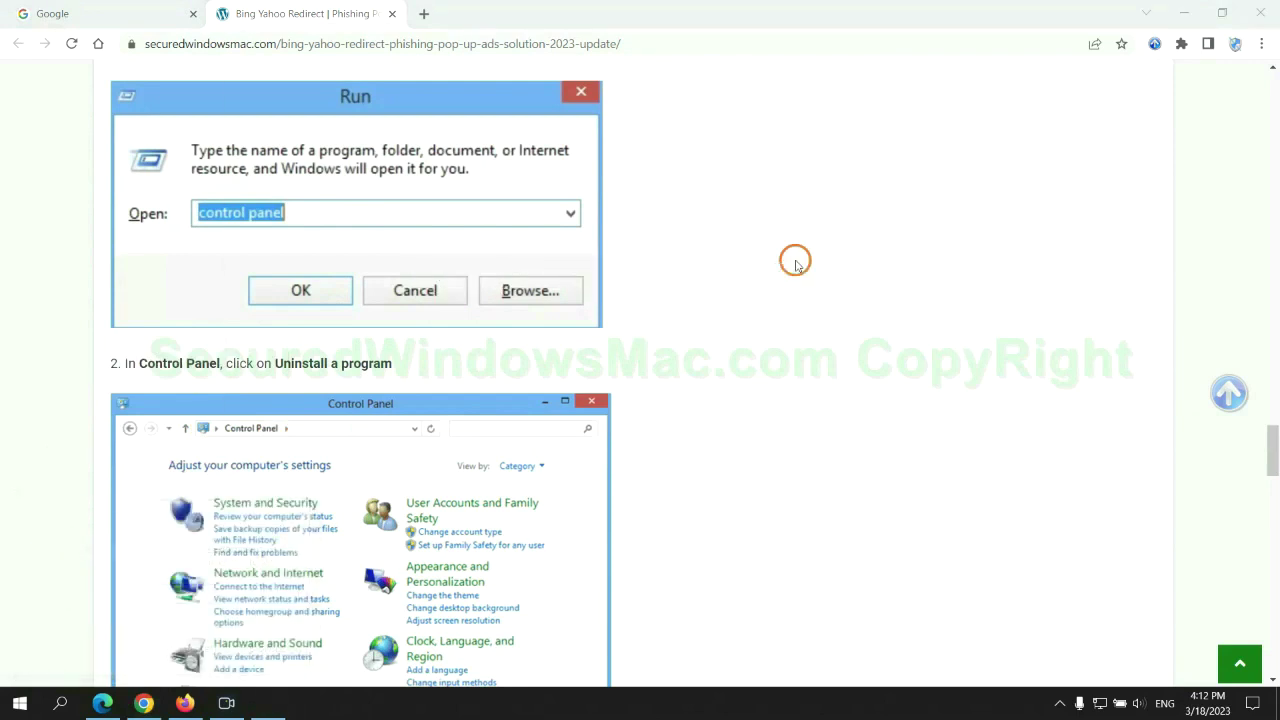
click(509, 357)
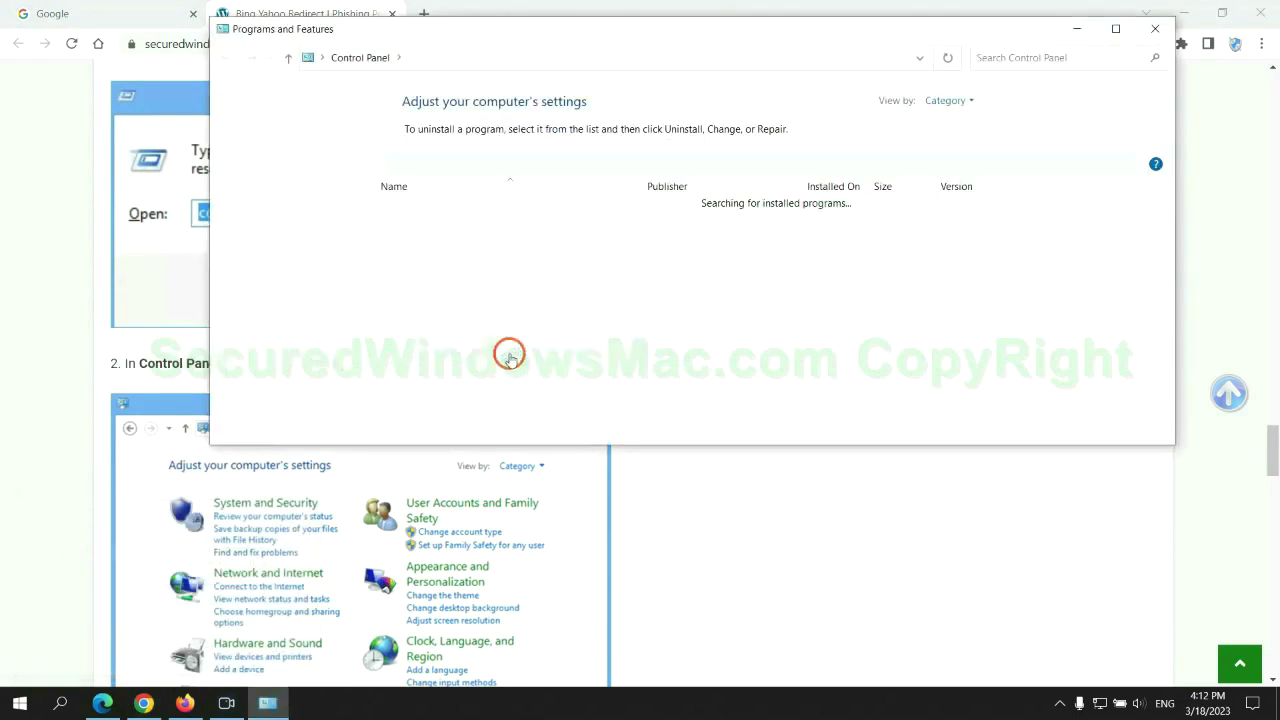
click(416, 236)
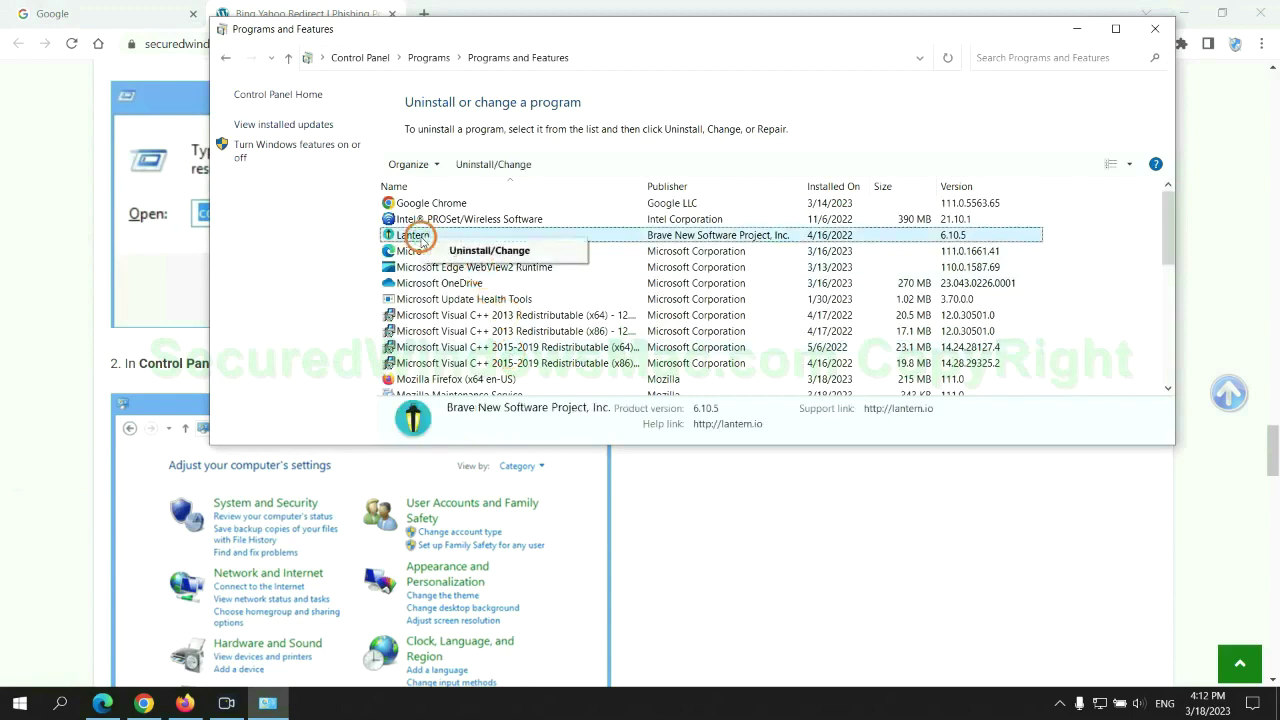
click(1155, 29)
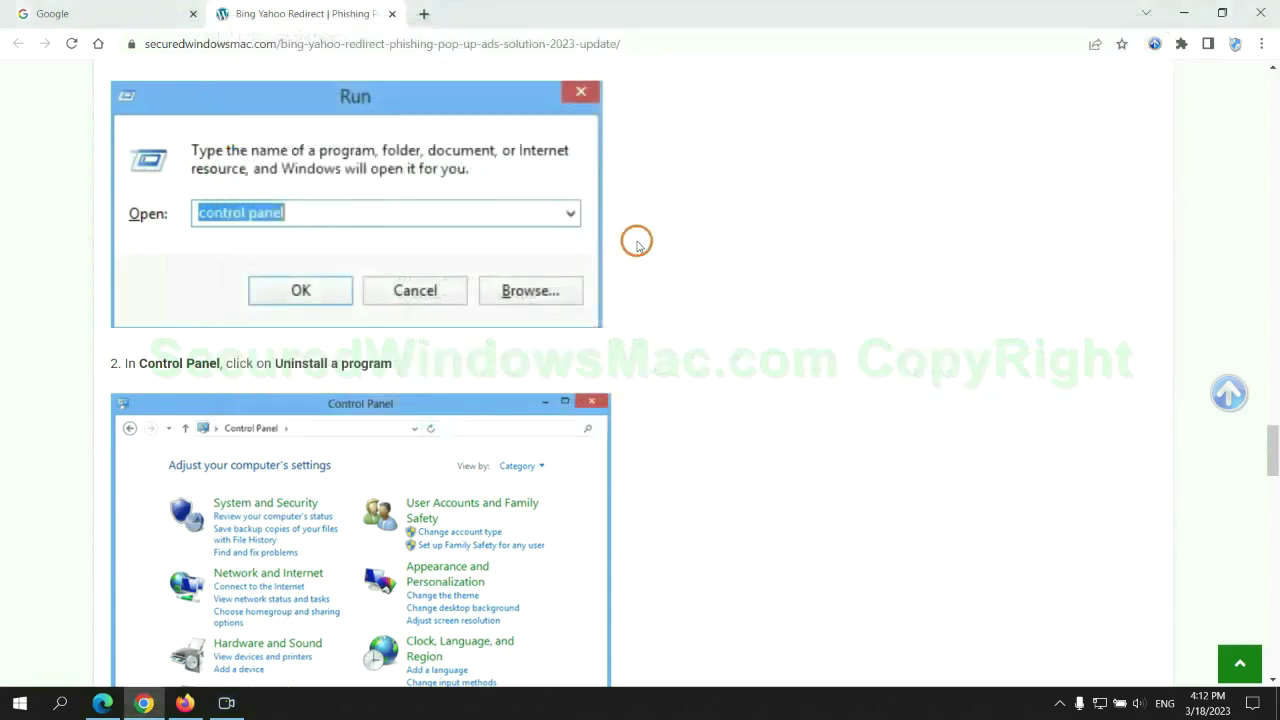
Step: Scroll the guide to Step 2 and highlight the words 'malicious extension'
scroll(395, 423, down, 3)
scroll(380, 423, down, 3)
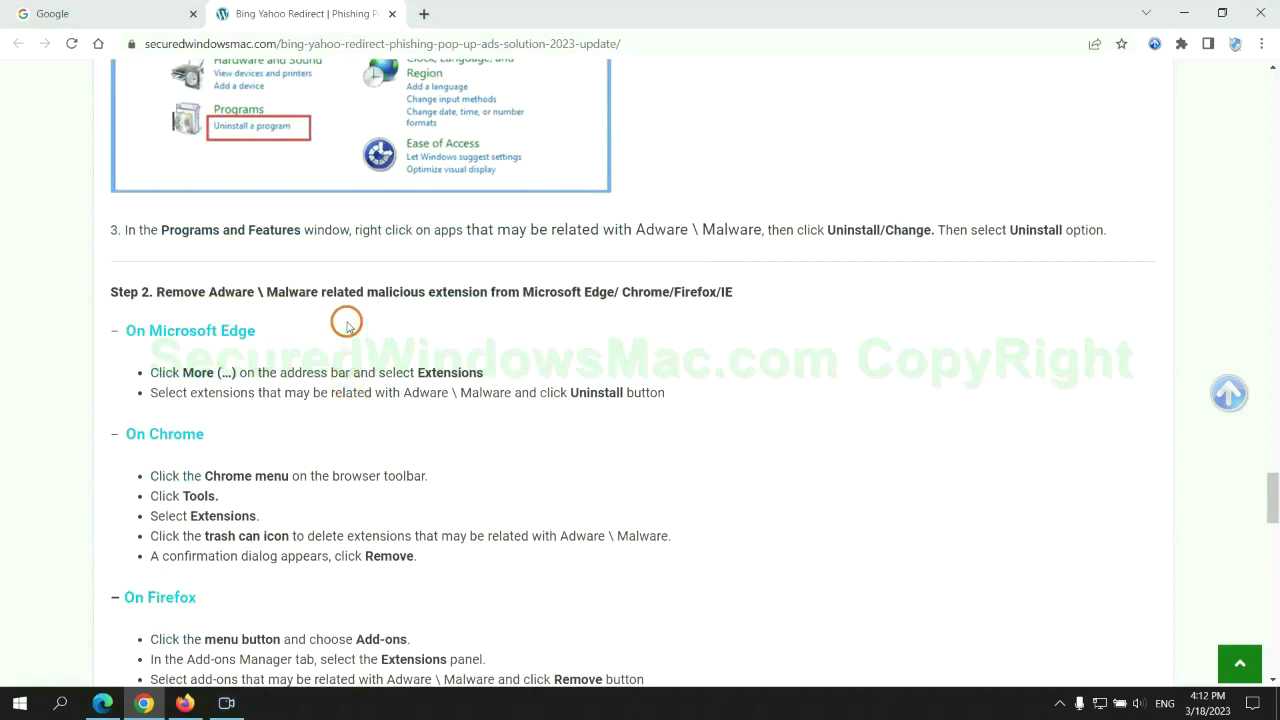
drag(366, 291, 491, 291)
click(440, 335)
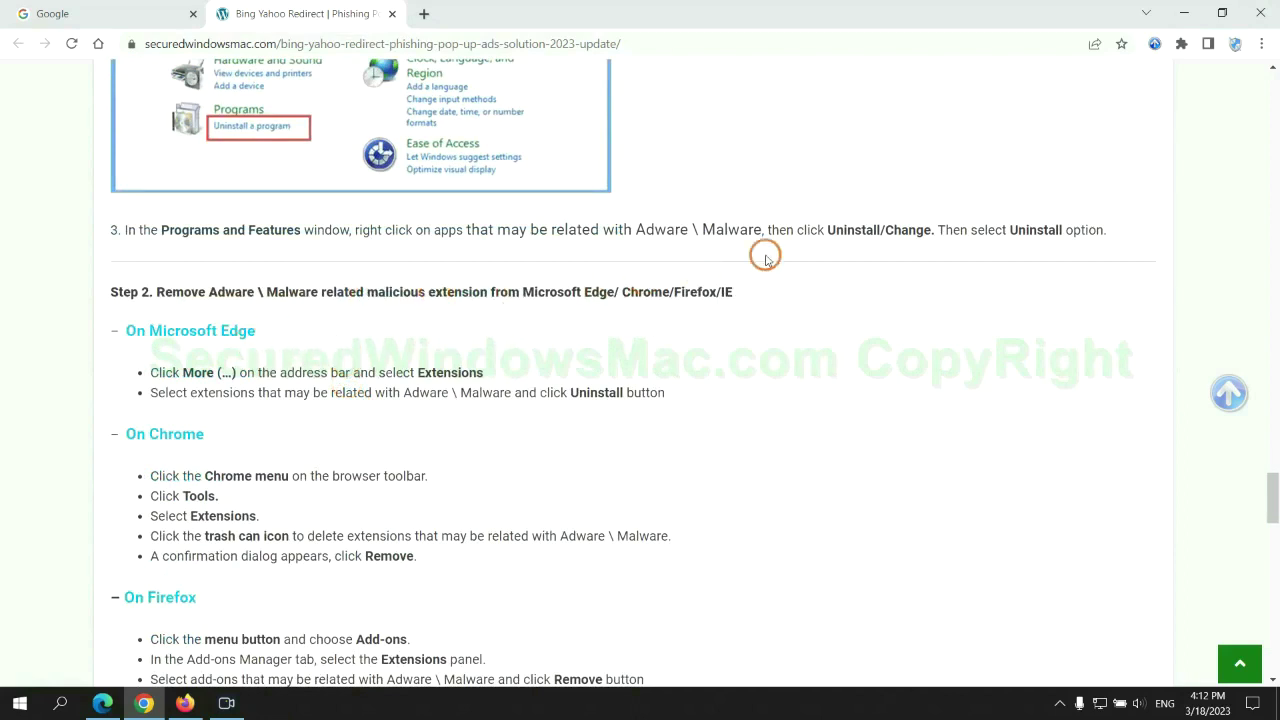
Step: Remove the McAfee WebAdvisor extension from Edge and close the extensions page
click(104, 700)
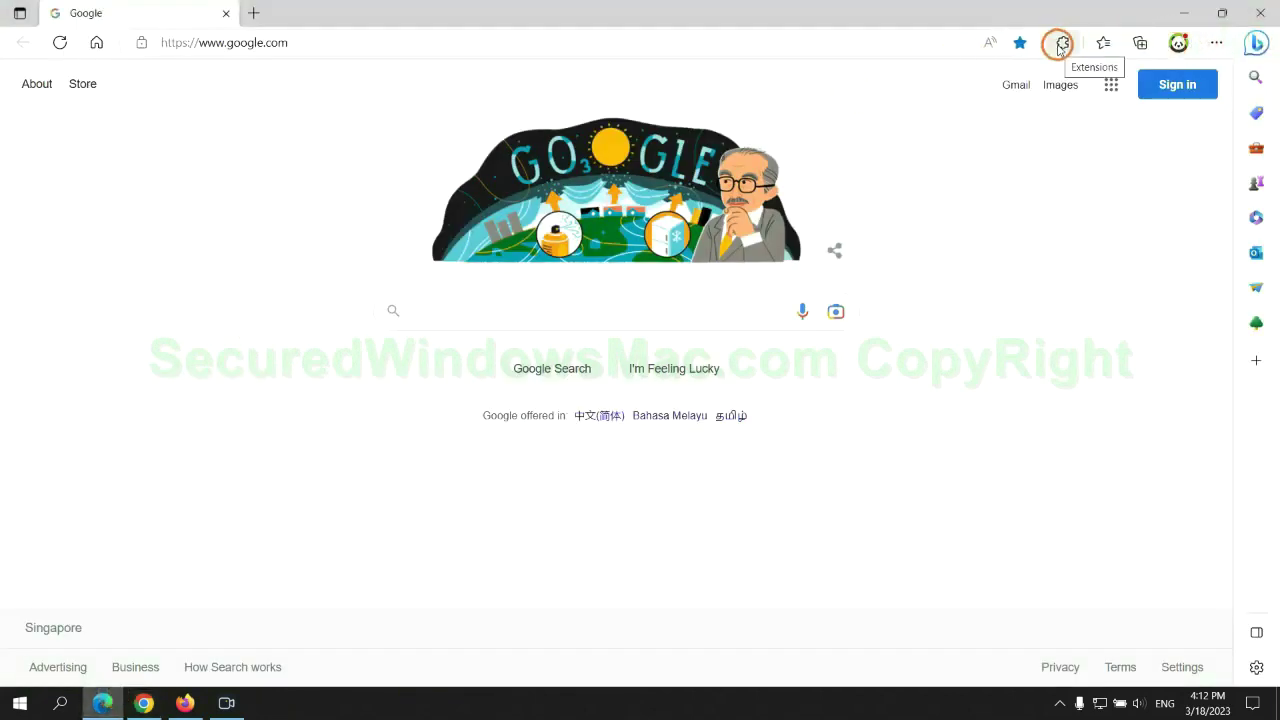
click(1062, 44)
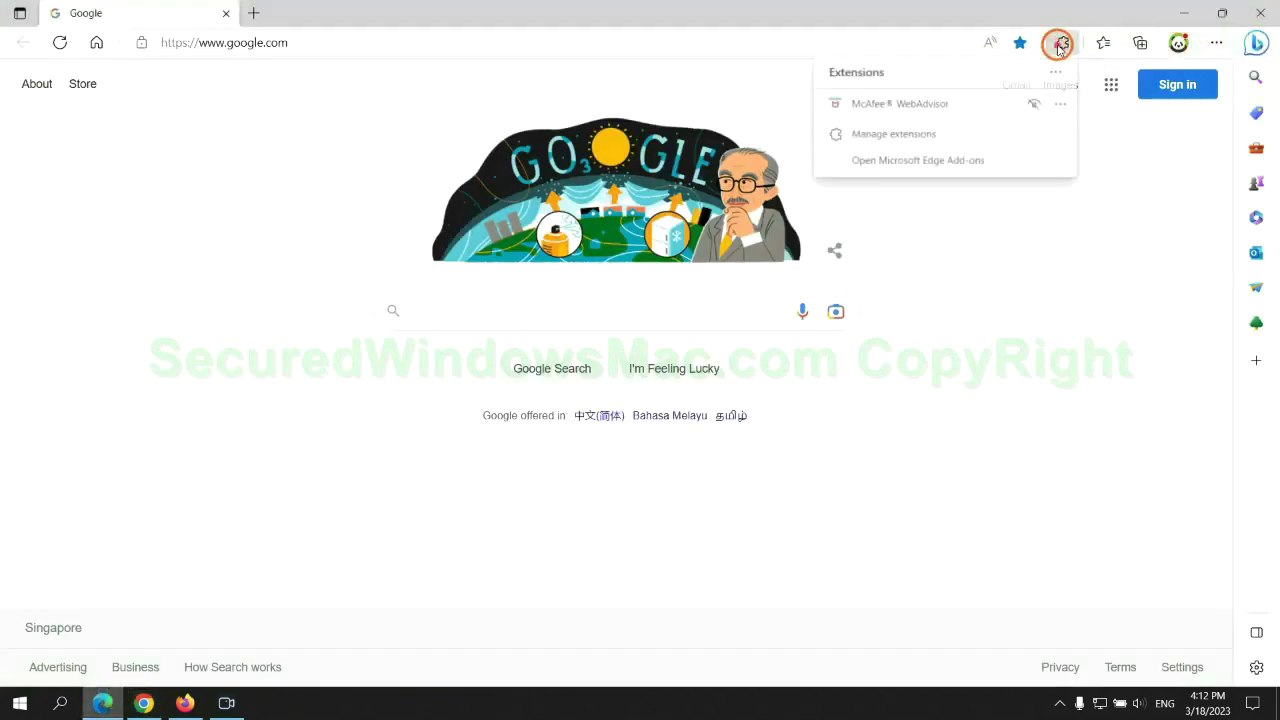
click(888, 133)
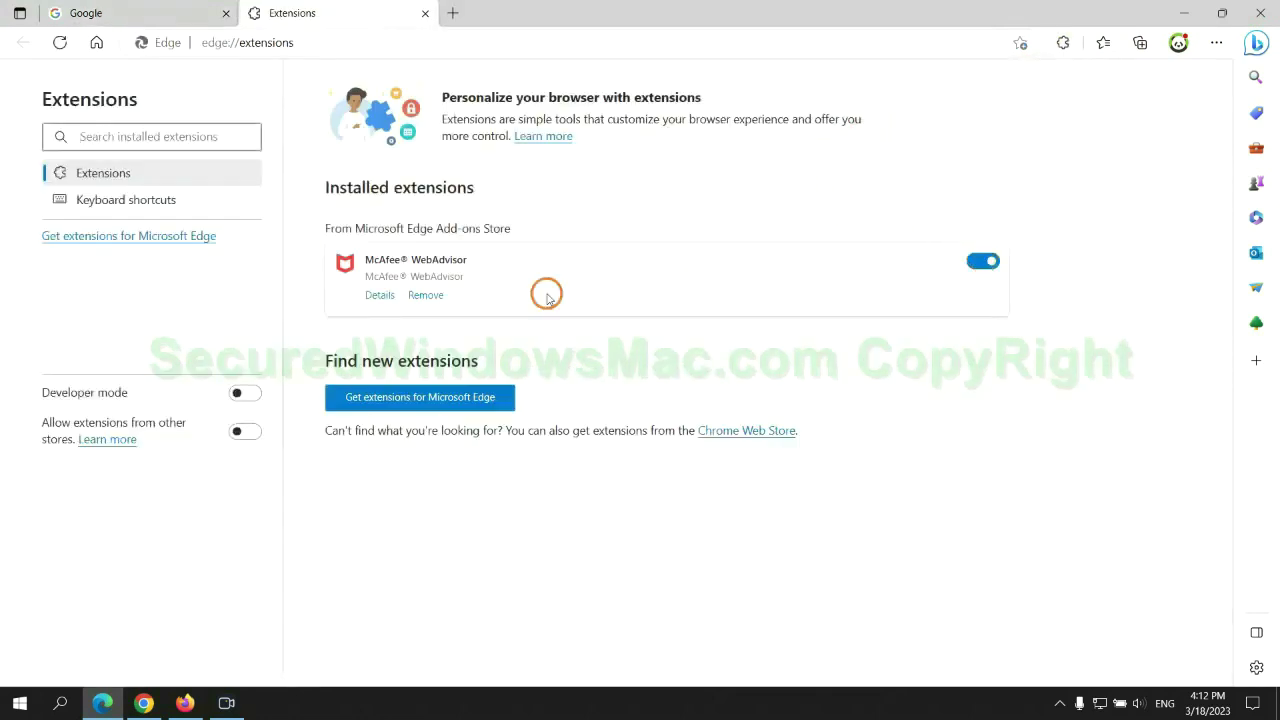
click(426, 296)
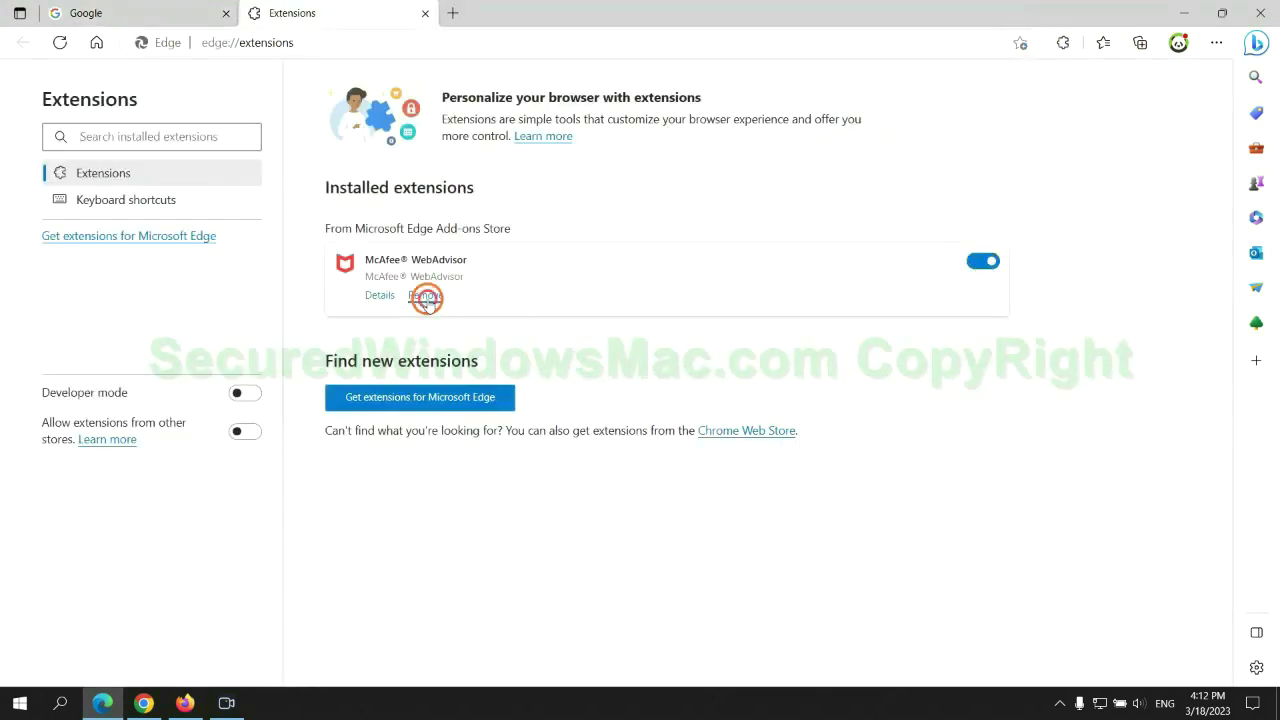
click(921, 158)
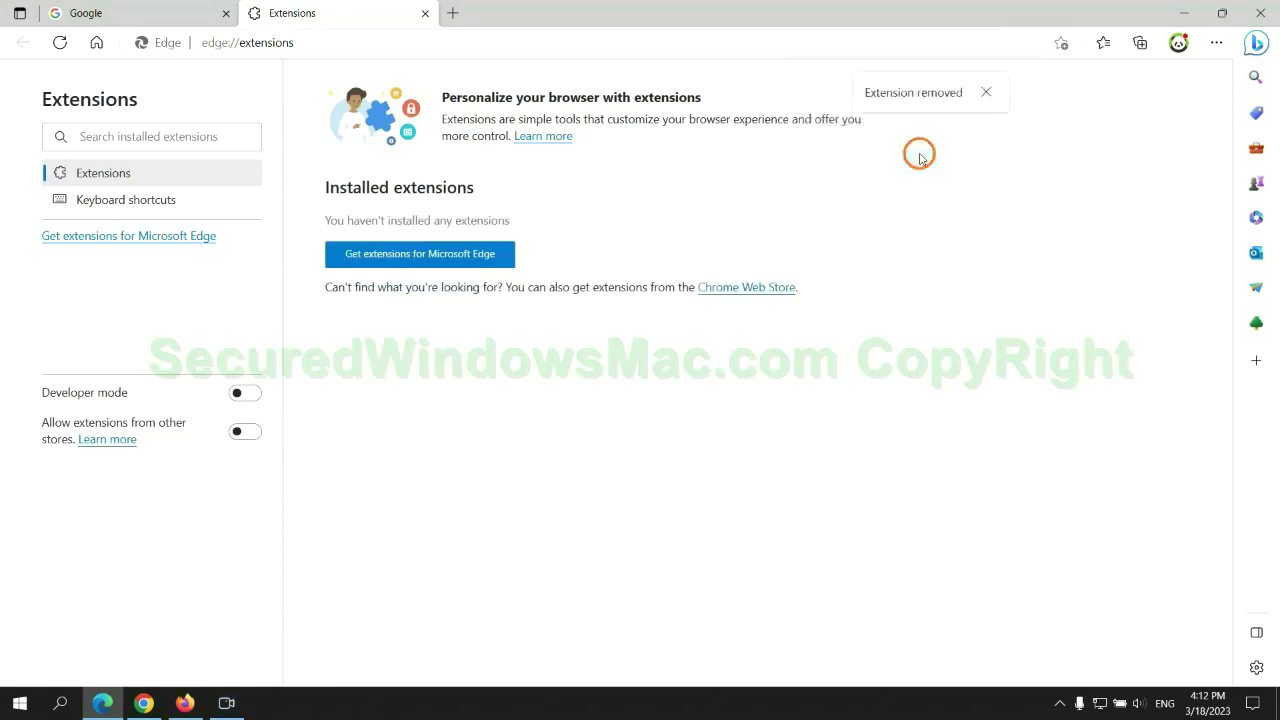
click(425, 13)
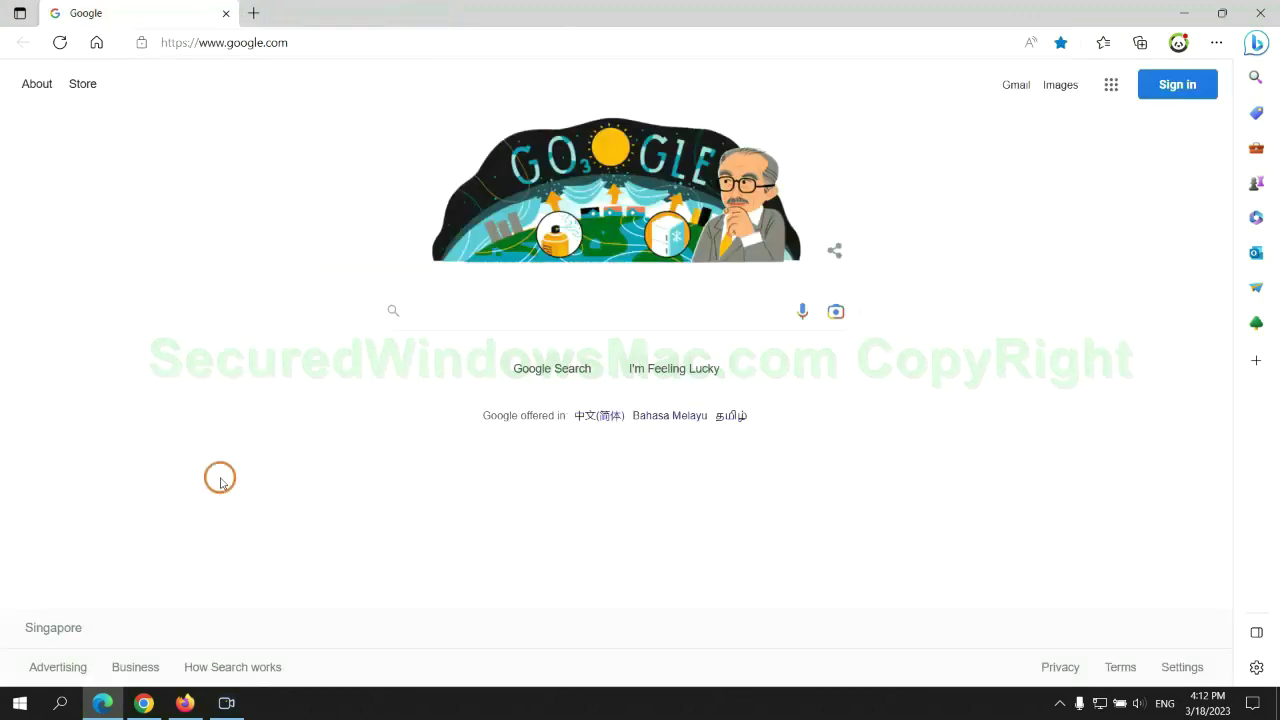
Step: Remove the Ecosia extension from Chrome and close its uninstall feedback tab
click(145, 703)
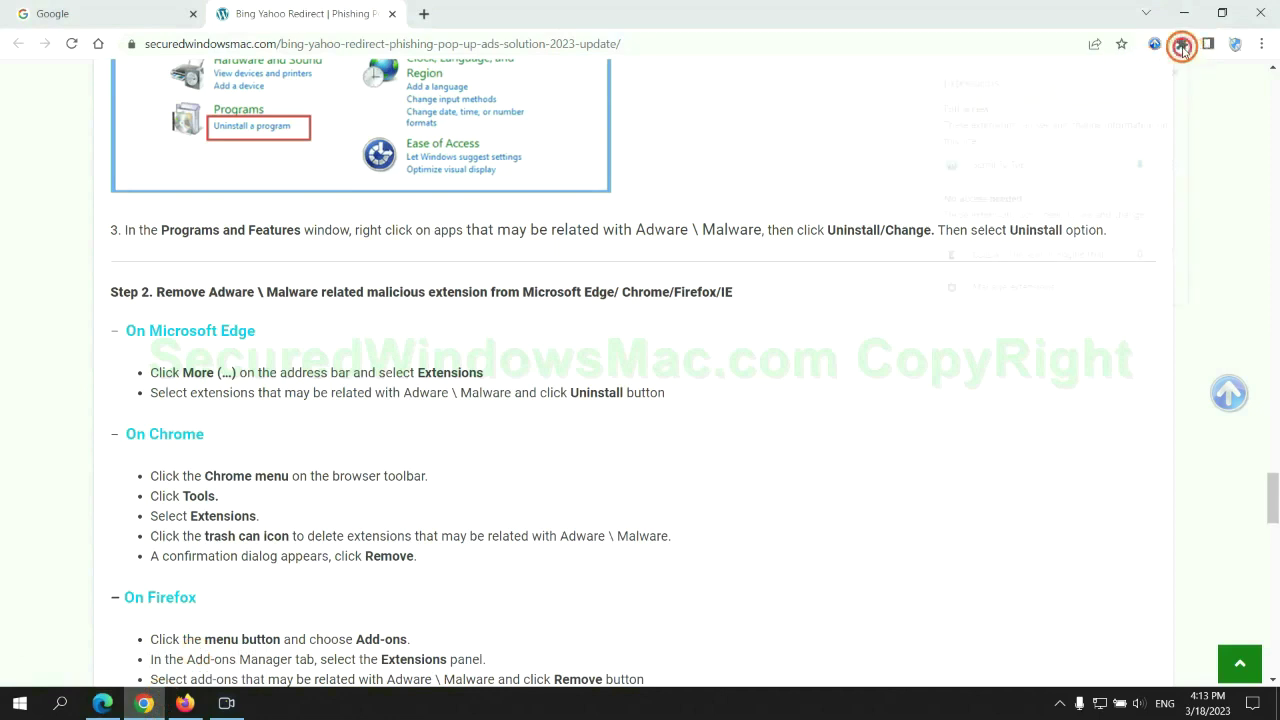
click(1181, 44)
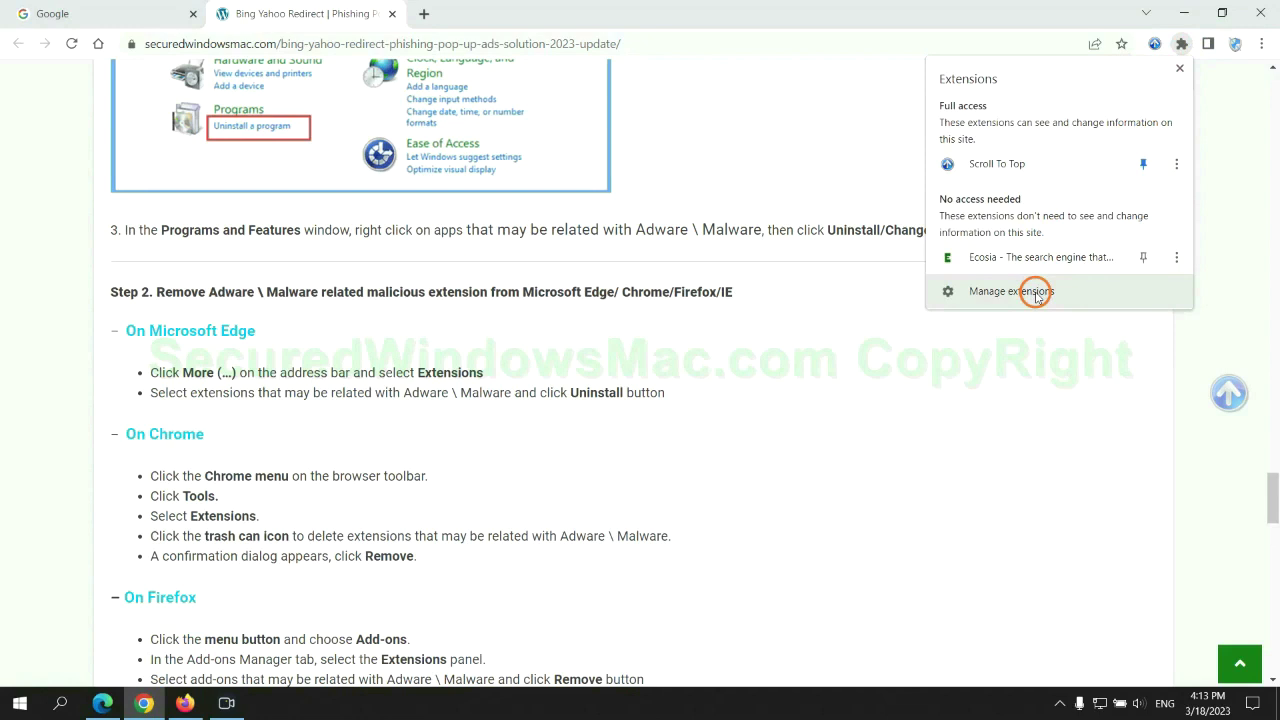
click(1039, 294)
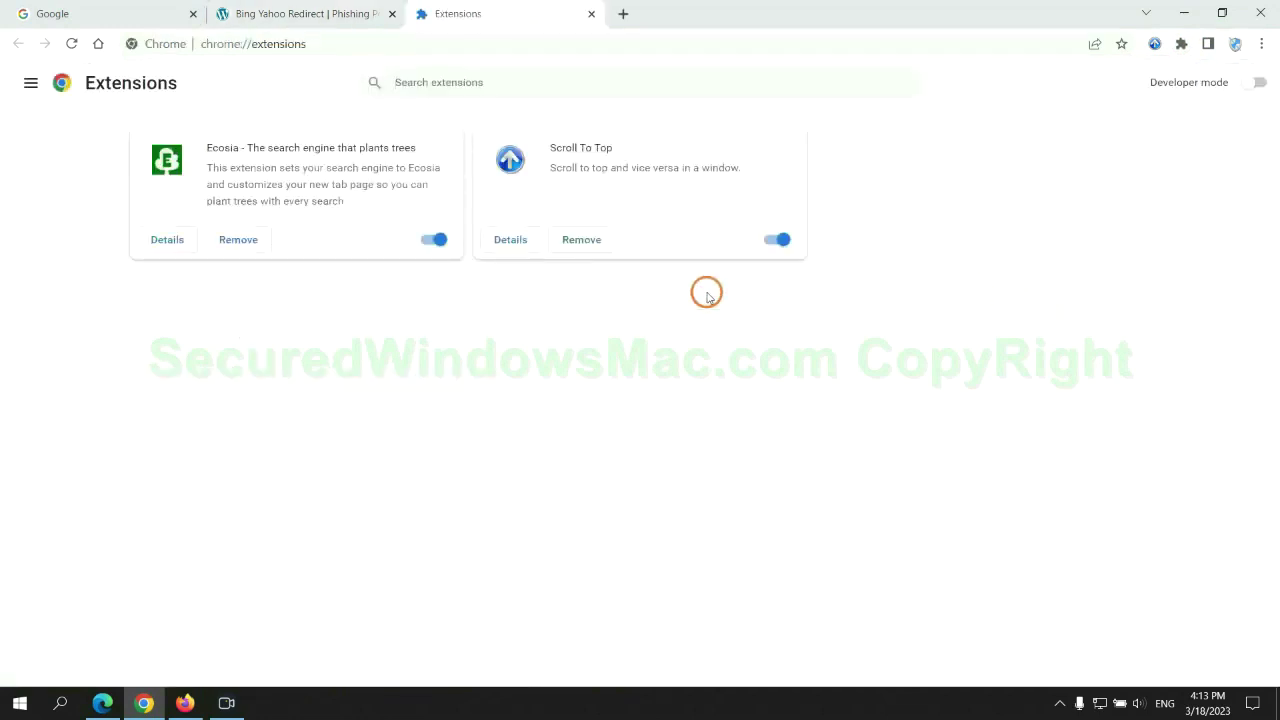
click(238, 239)
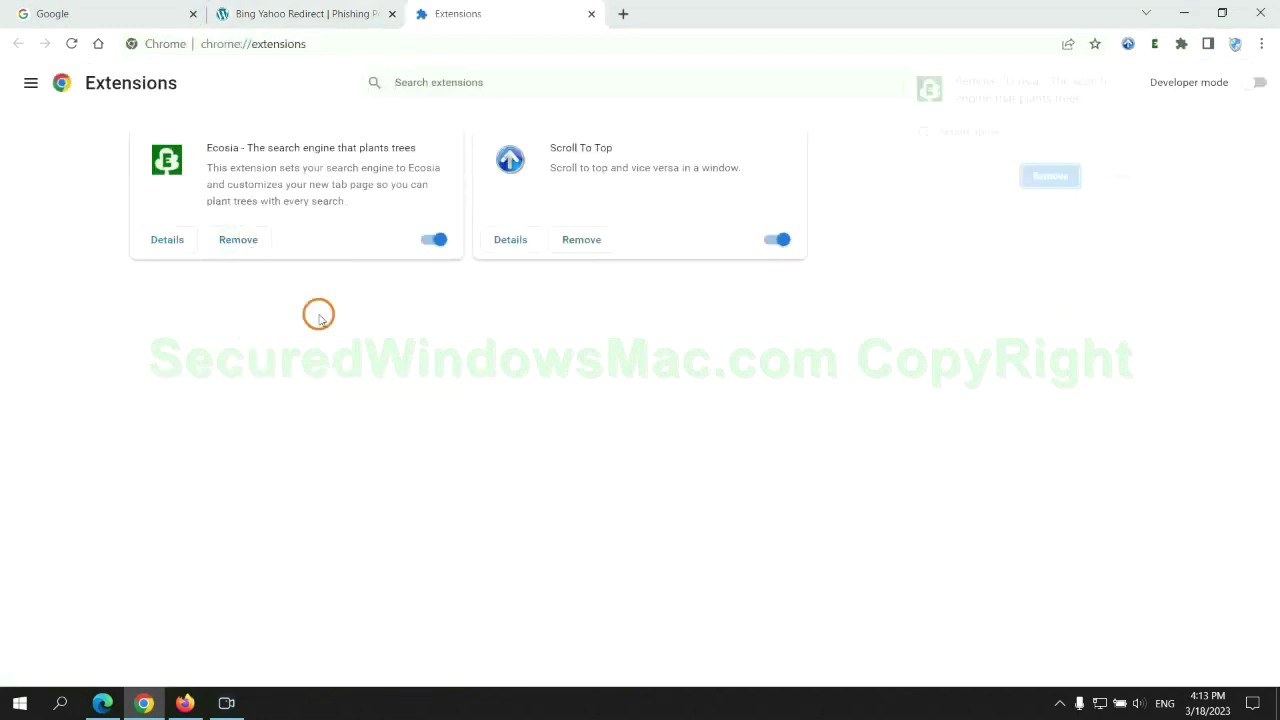
click(1062, 177)
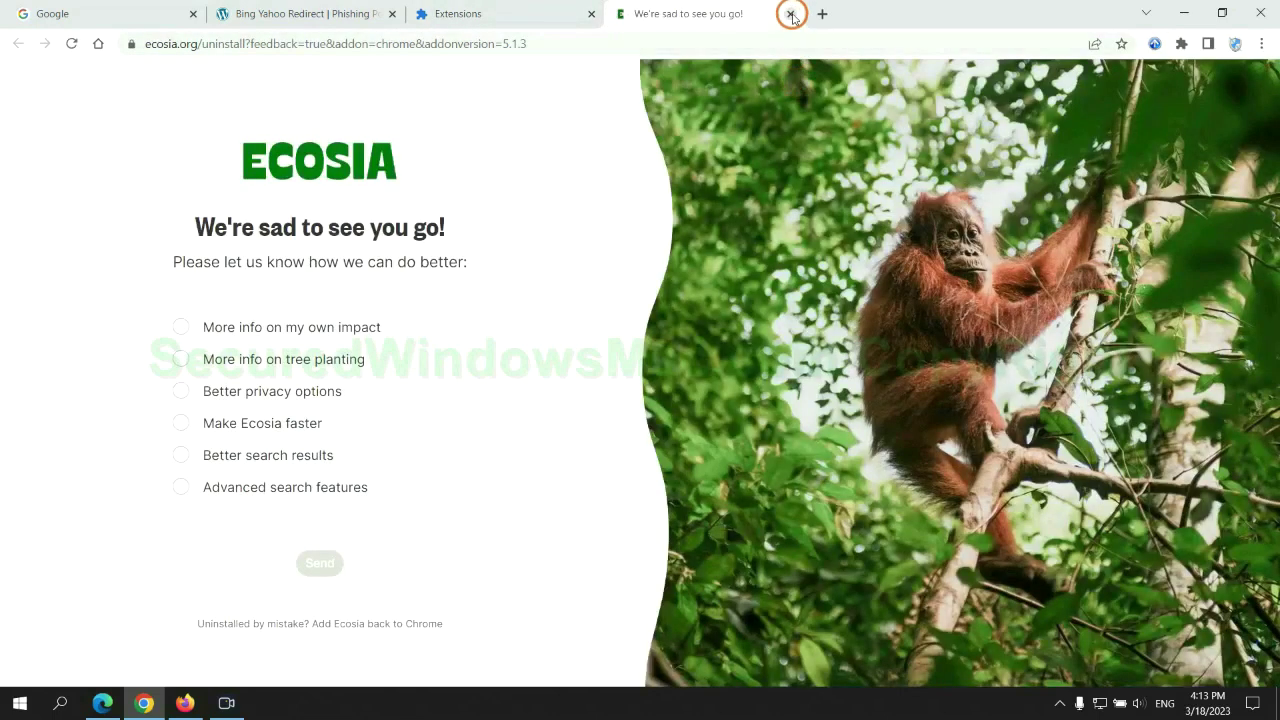
click(790, 13)
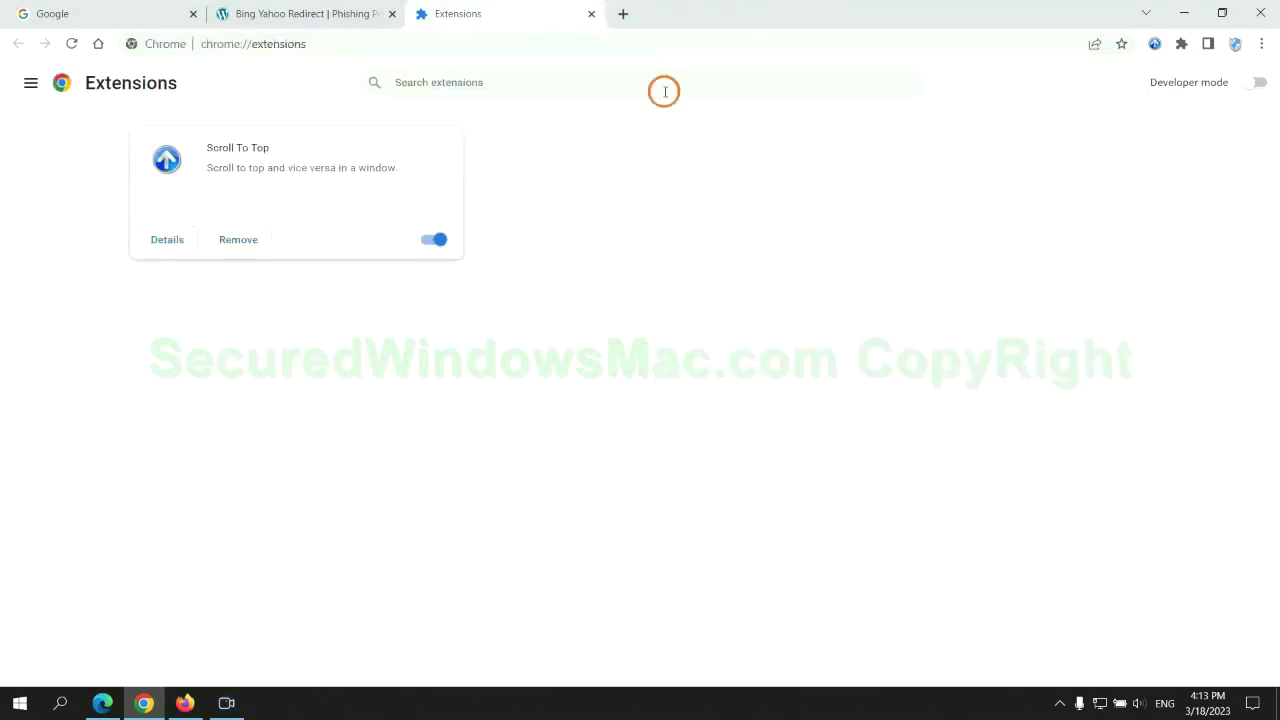
Step: Remove Enhancer for YouTube from Firefox through the Add-ons Manager
click(185, 702)
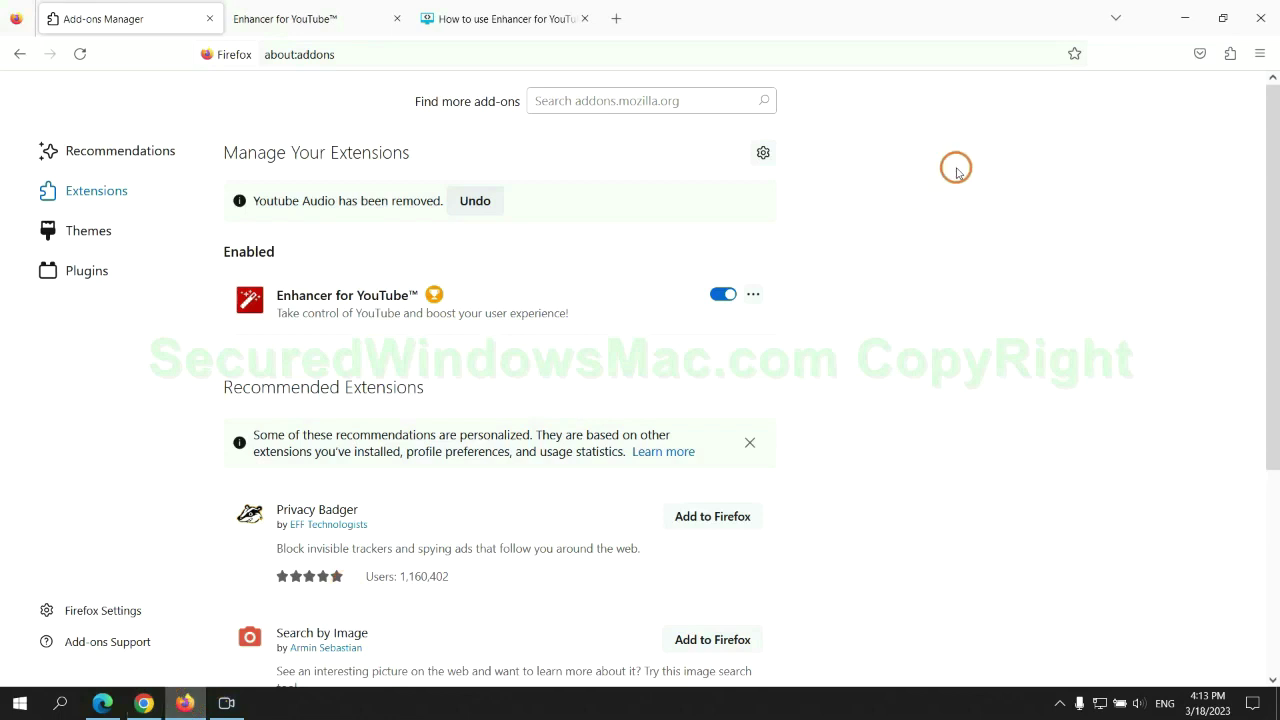
click(1229, 55)
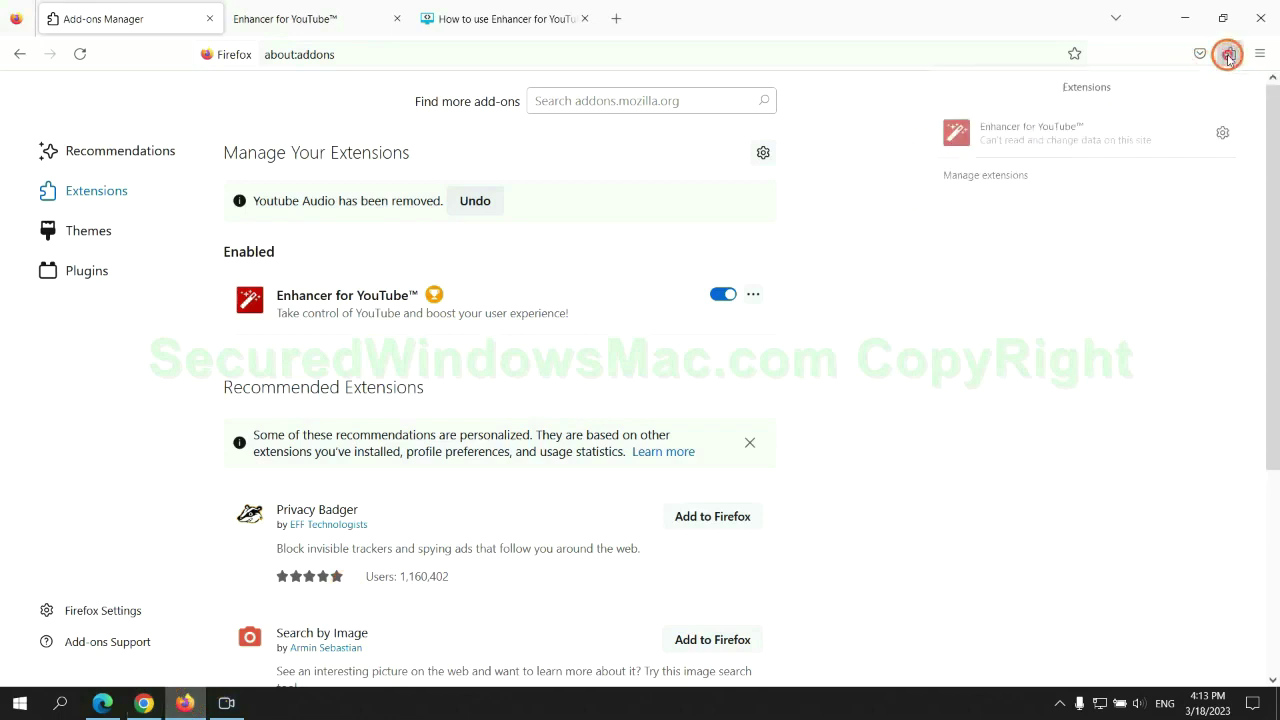
click(1108, 163)
click(753, 244)
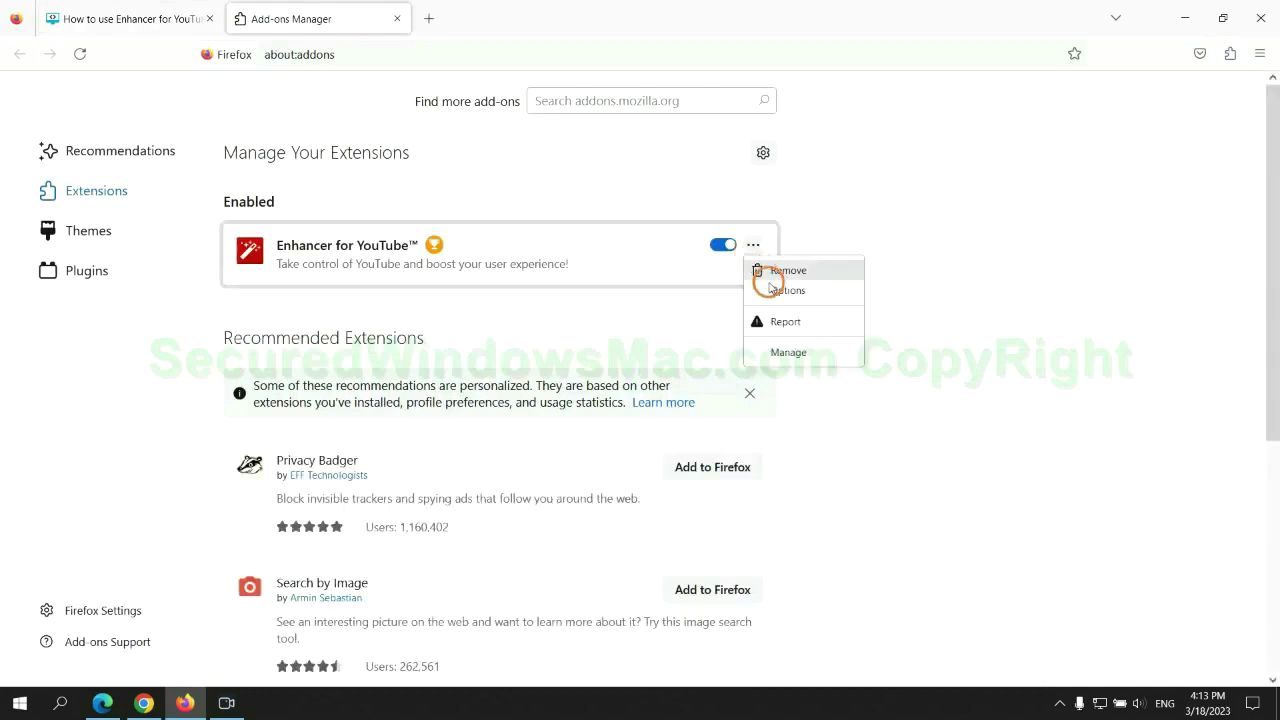
click(786, 271)
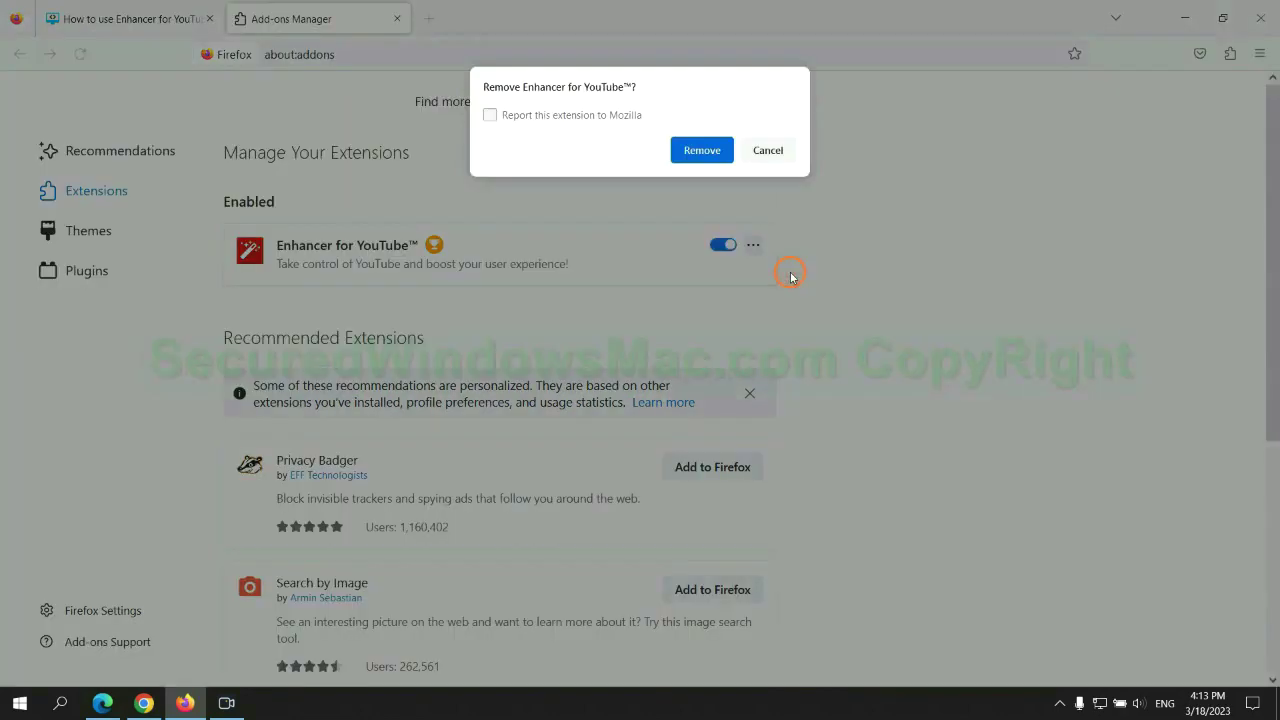
click(706, 150)
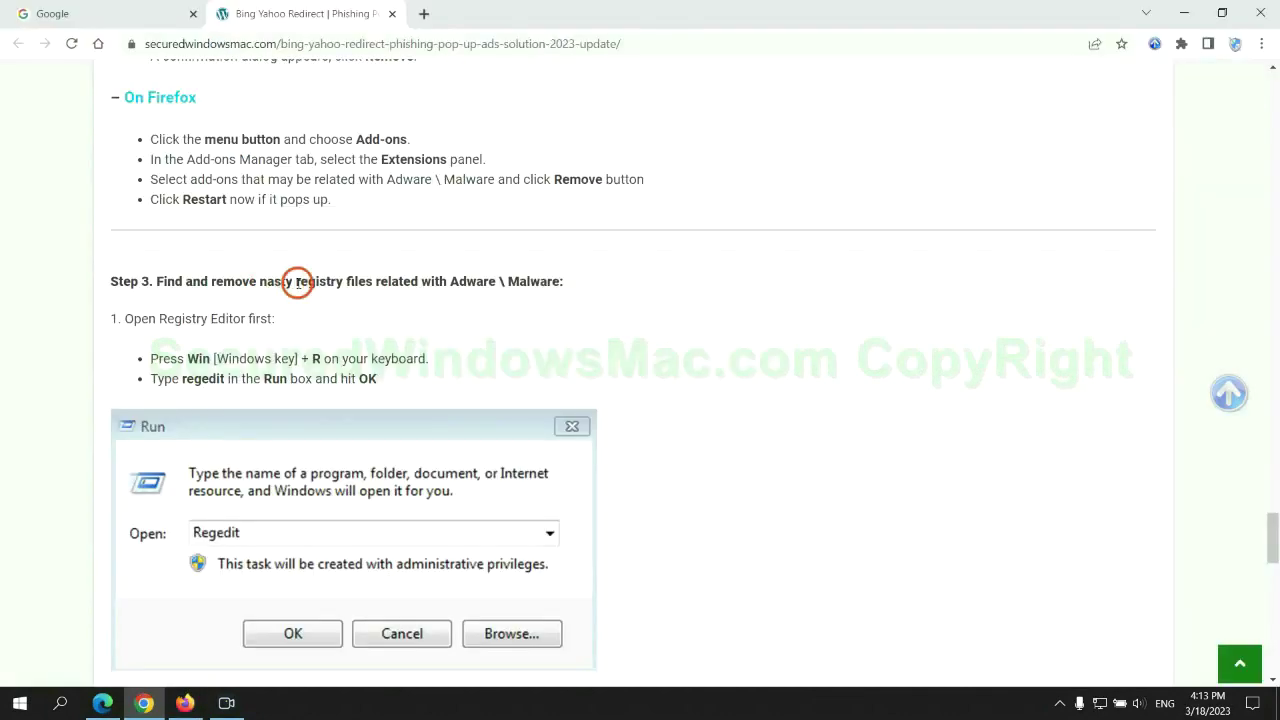
Step: Launch Registry Editor from the Run box
scroll(372, 318, down, 3)
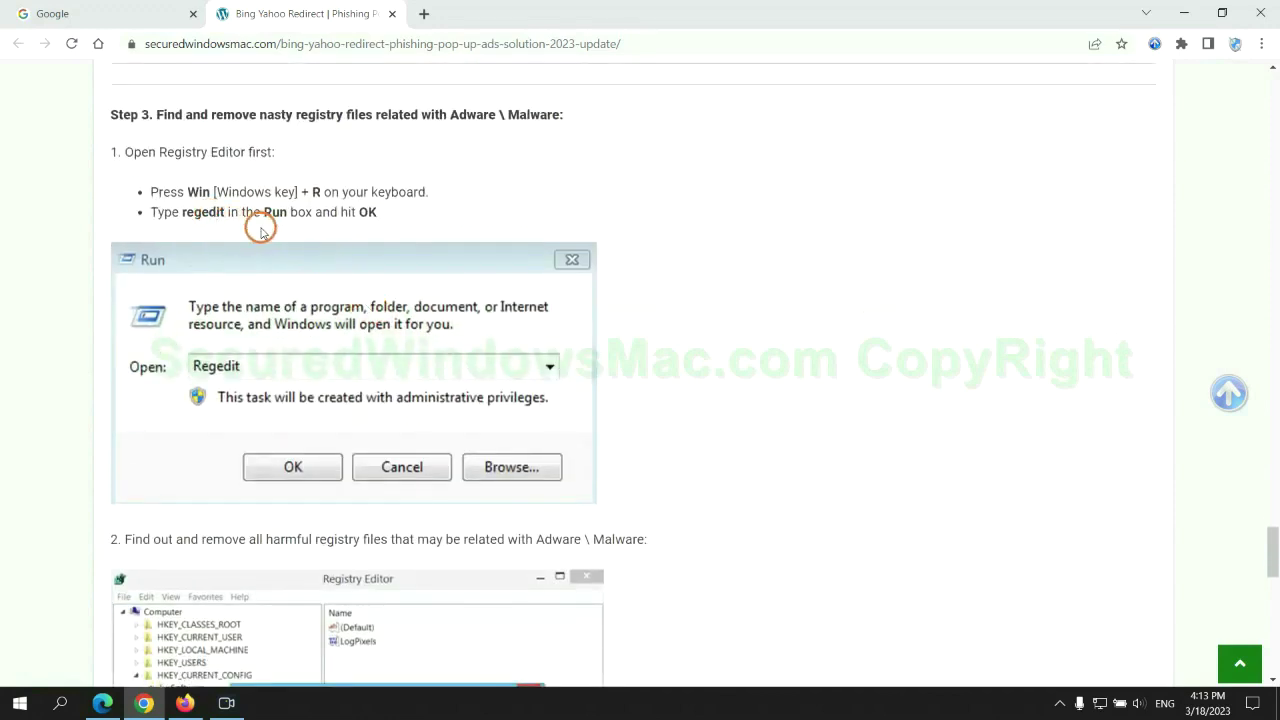
key(super+r)
text(re)
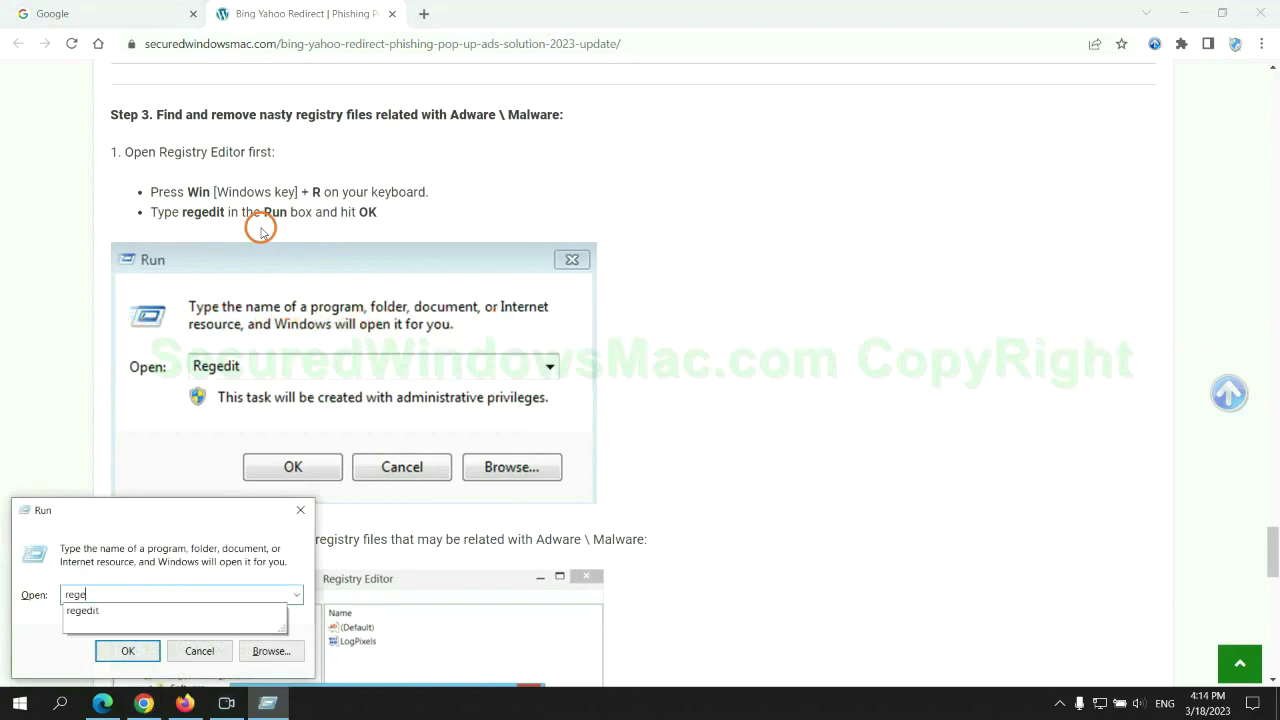
text(t)
key(Return)
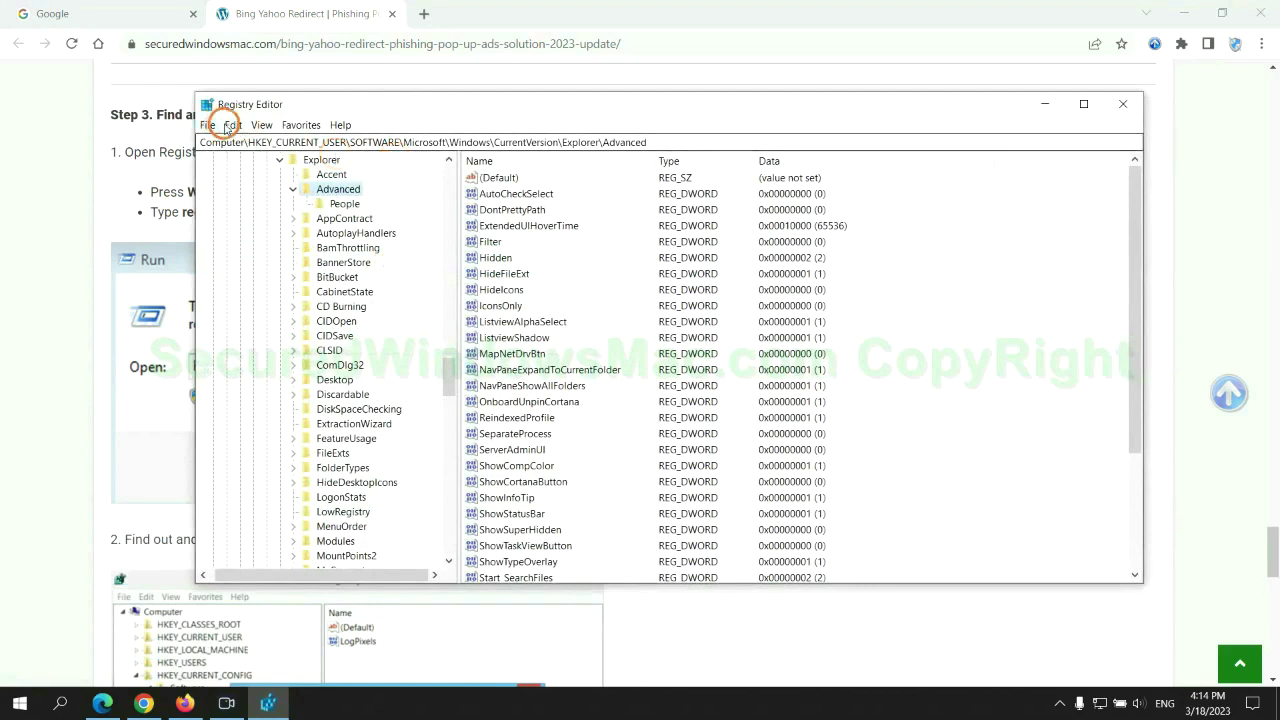
Step: Search the registry for 'Apps' and bring up actions for the StoreAppsOnTaskbar value
click(233, 125)
click(310, 241)
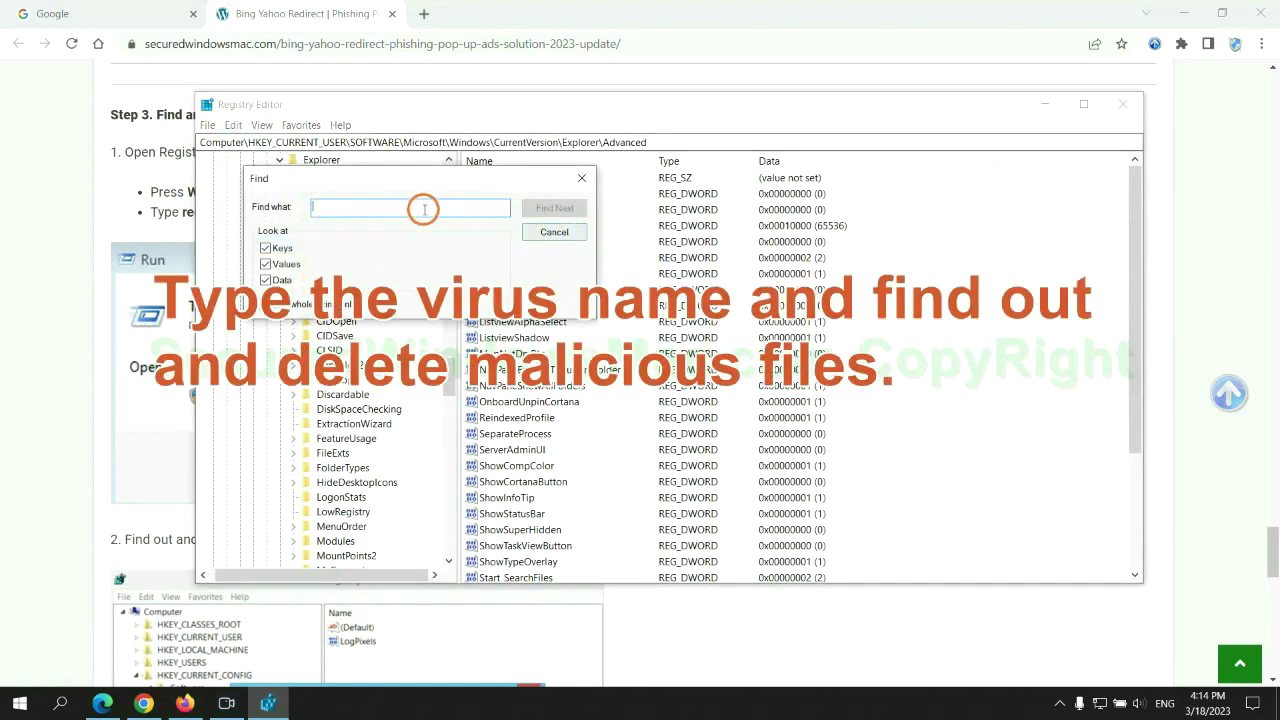
text(Apps)
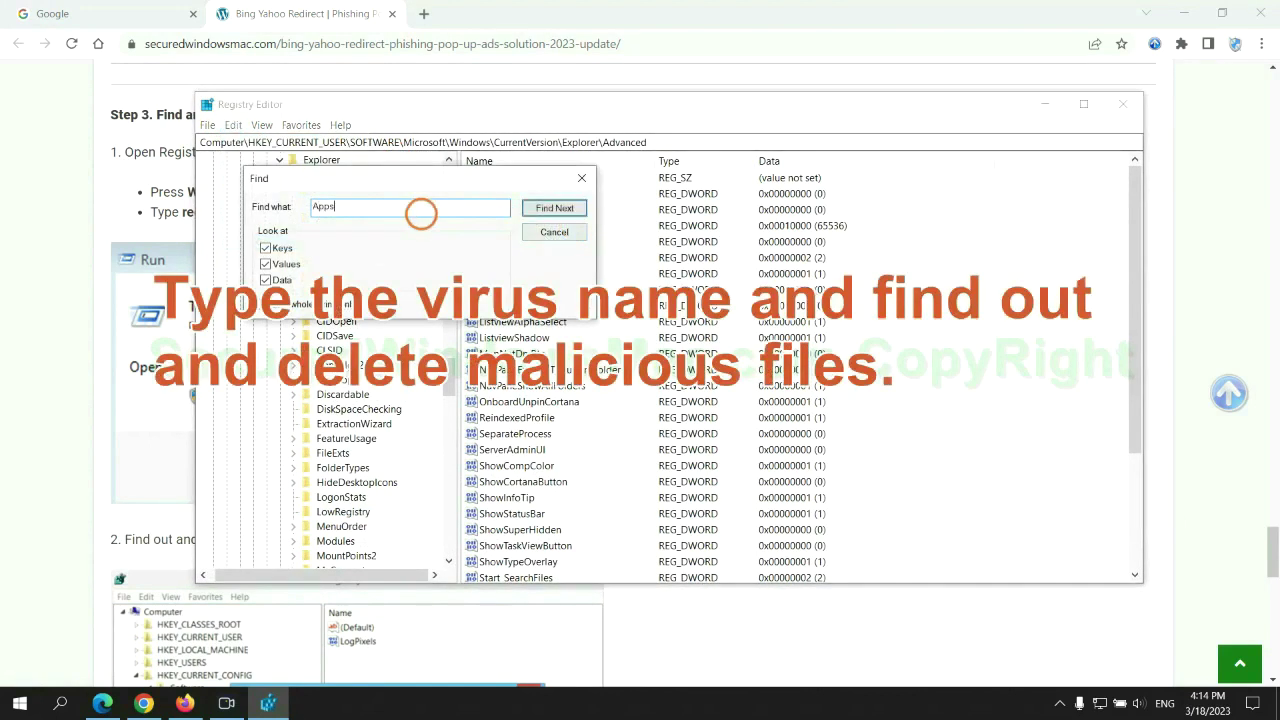
key(Return)
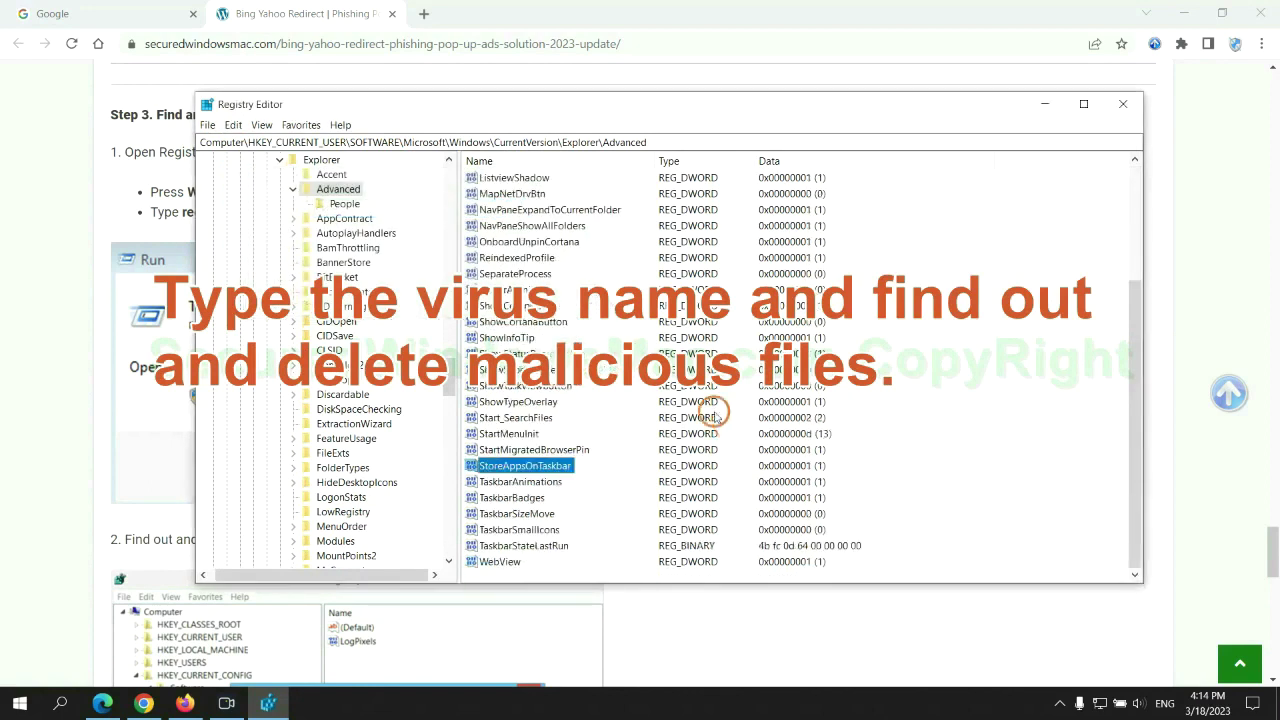
right_click(580, 468)
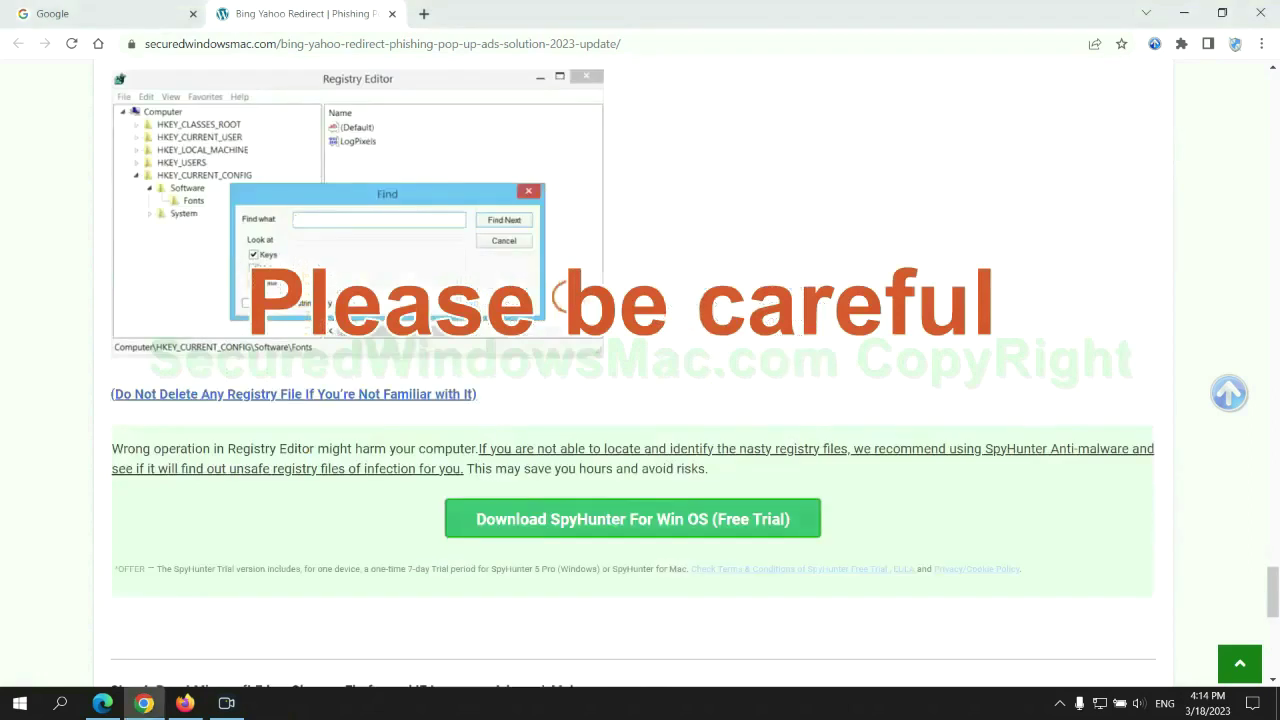
Step: Scroll to the Step 4 heading on resetting Edge, Chrome and Firefox, marking 'Reset'
scroll(565, 299, down, 1)
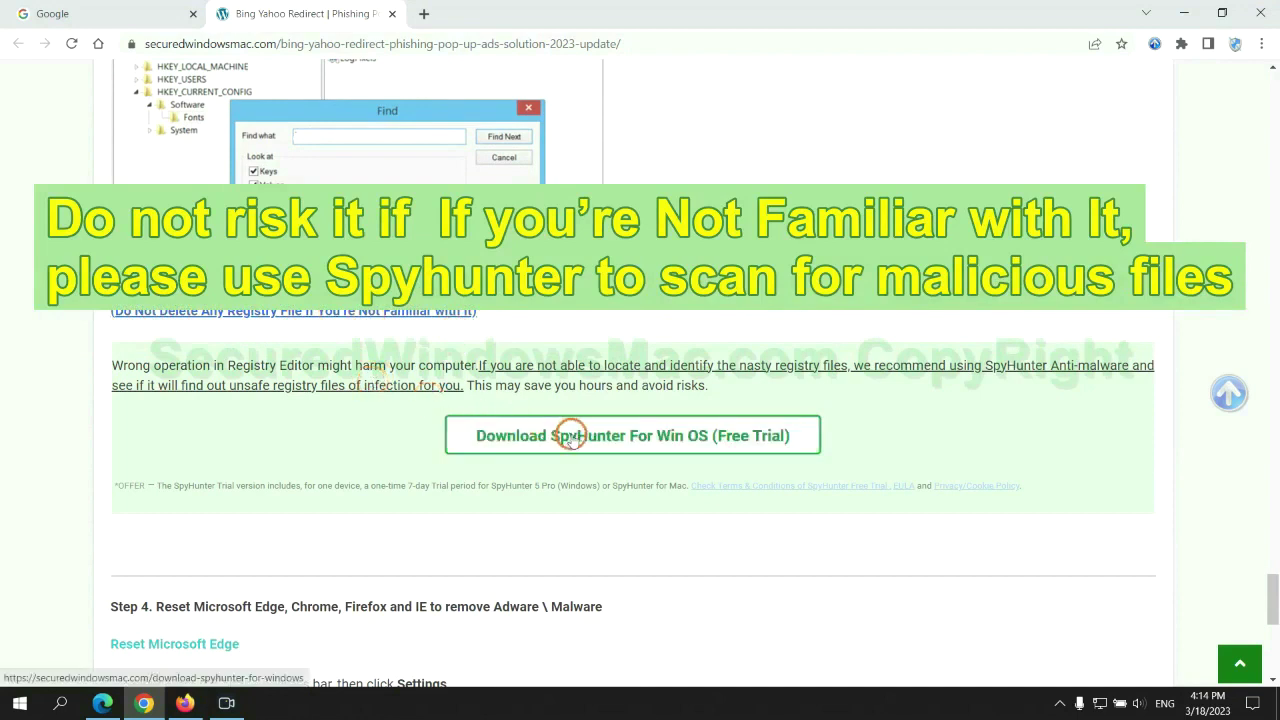
scroll(571, 437, down, 6)
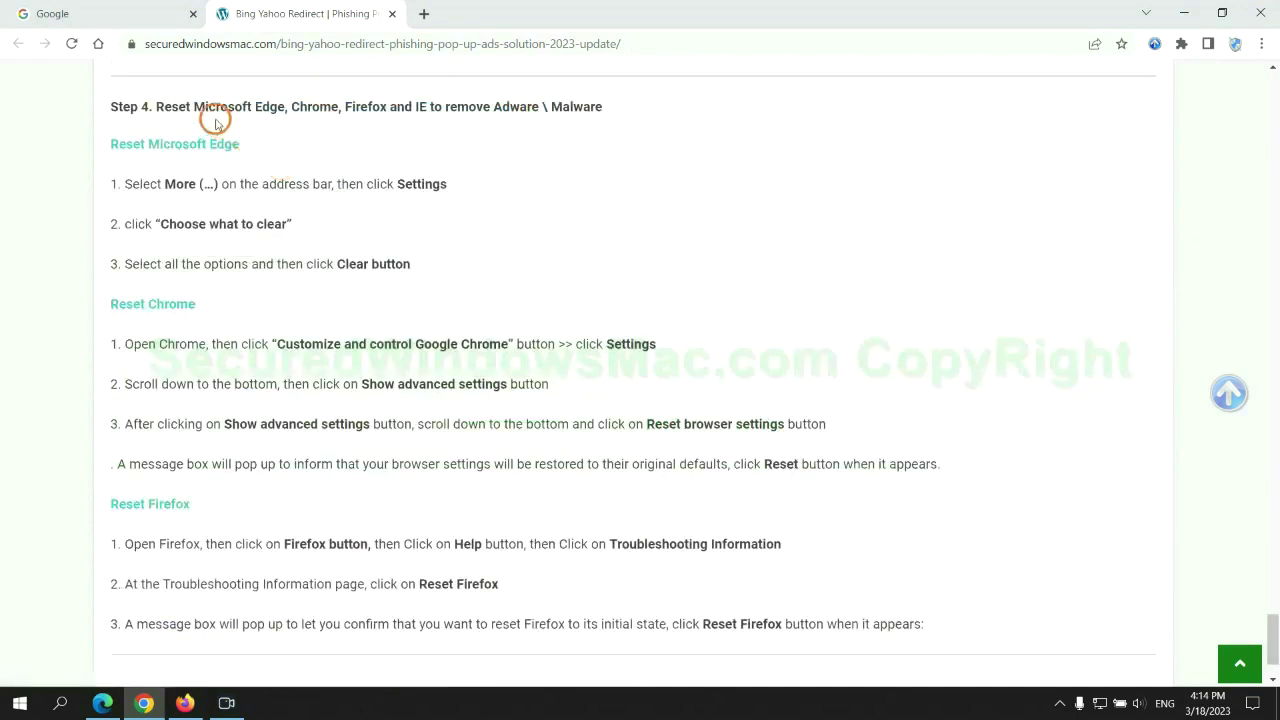
double_click(172, 106)
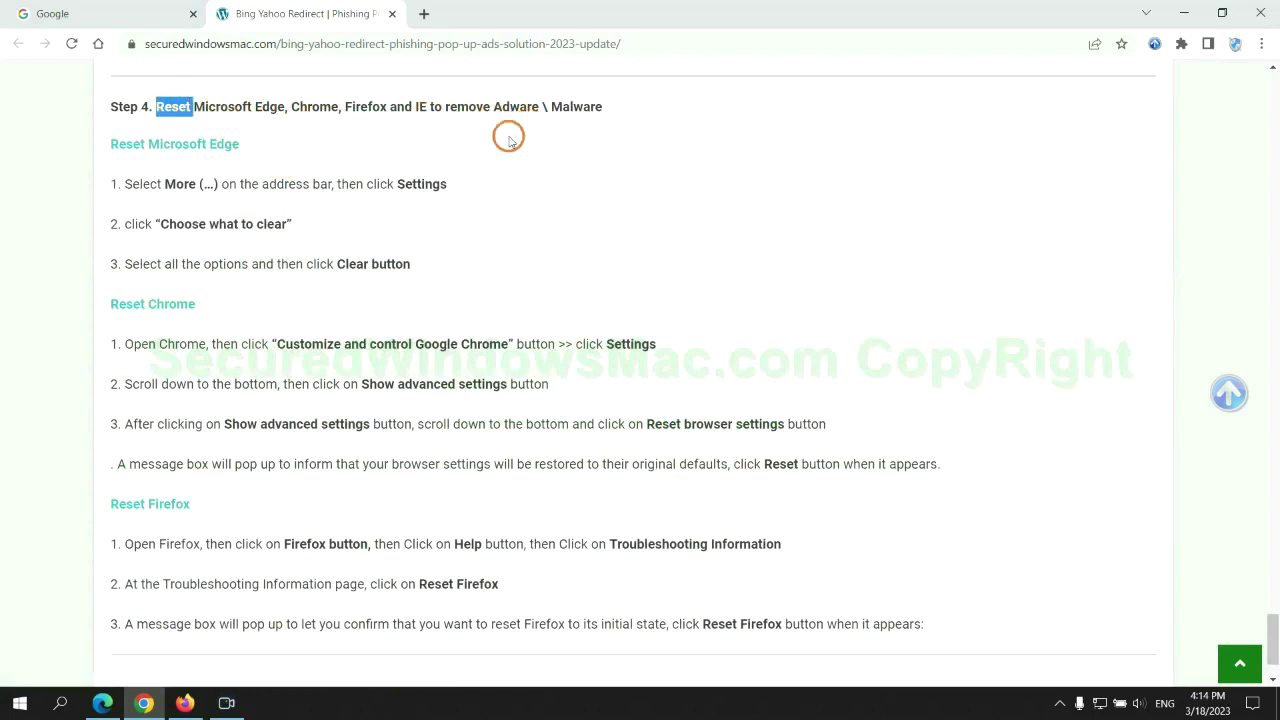
click(508, 140)
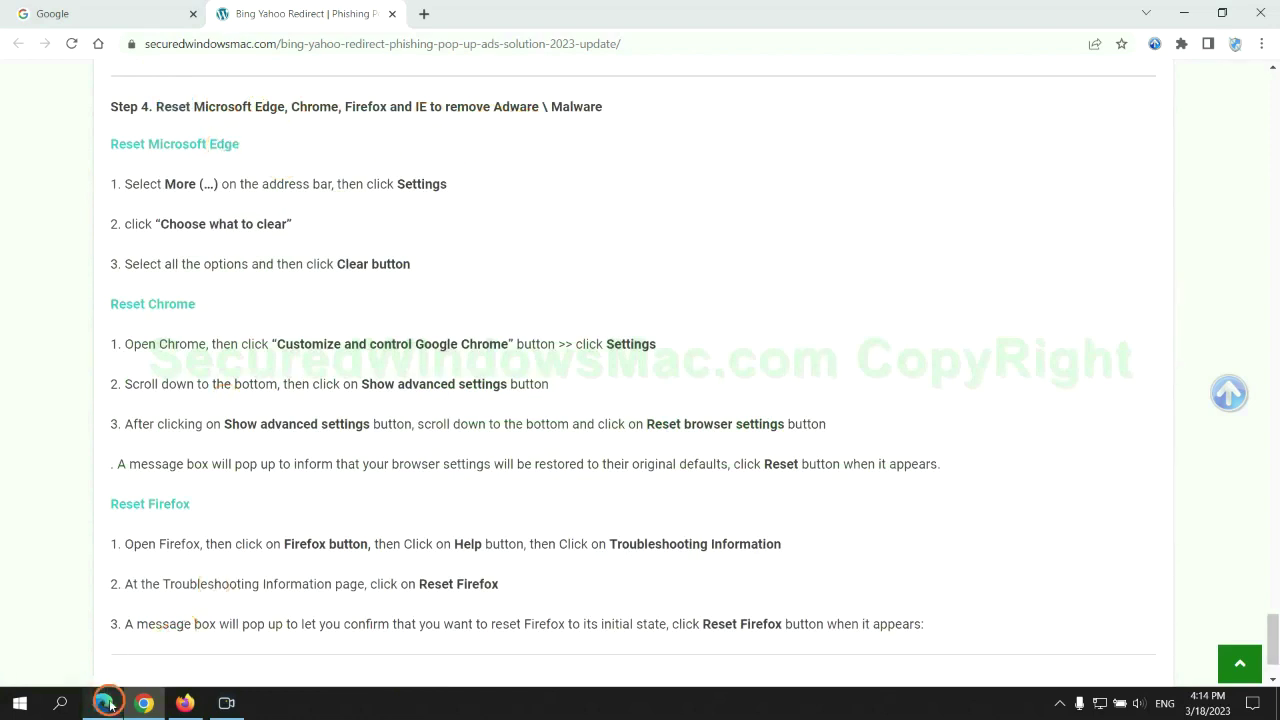
Step: Bring up Edge's Clear browsing data dialog from Privacy, search, and services settings
click(103, 703)
click(1213, 46)
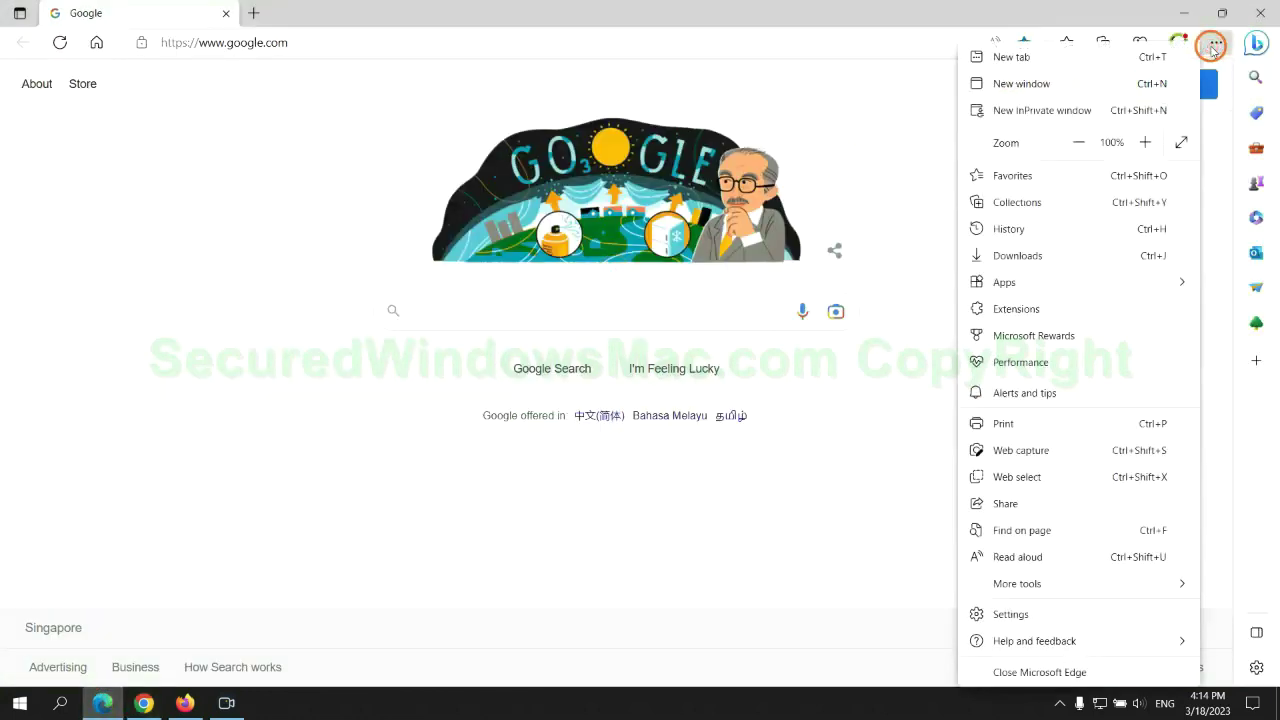
click(1005, 614)
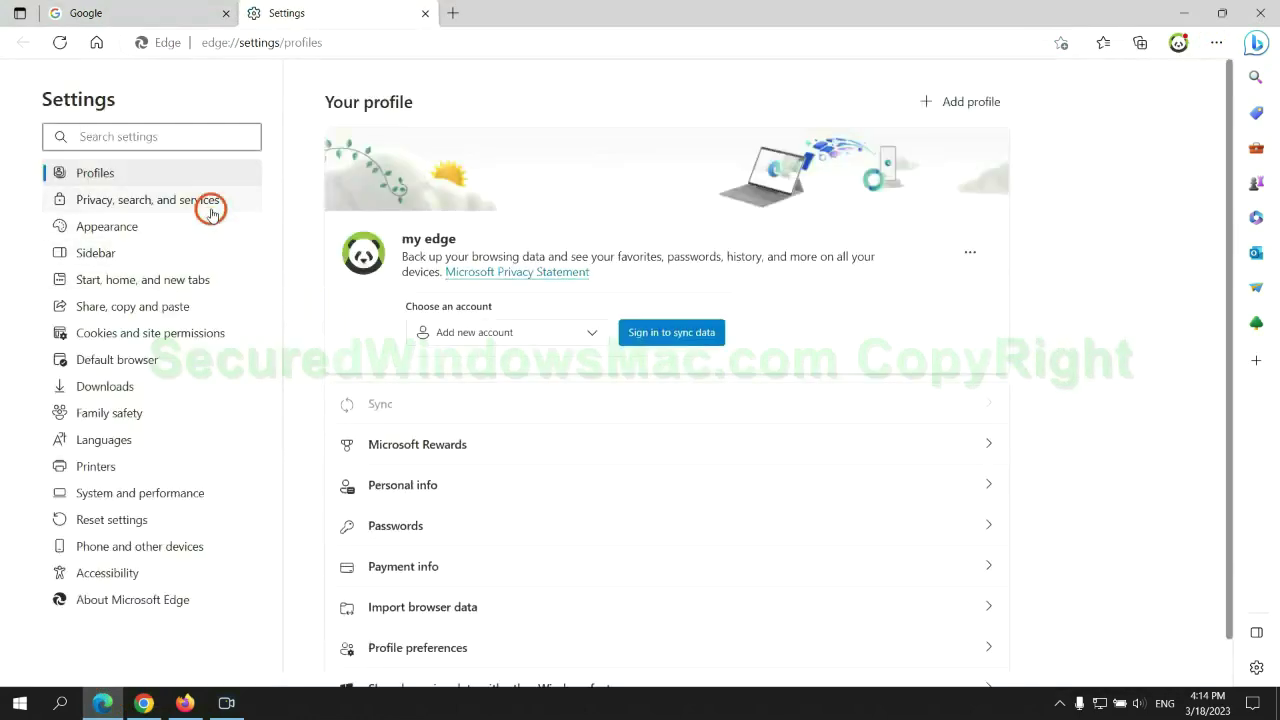
click(210, 200)
scroll(1049, 446, down, 3)
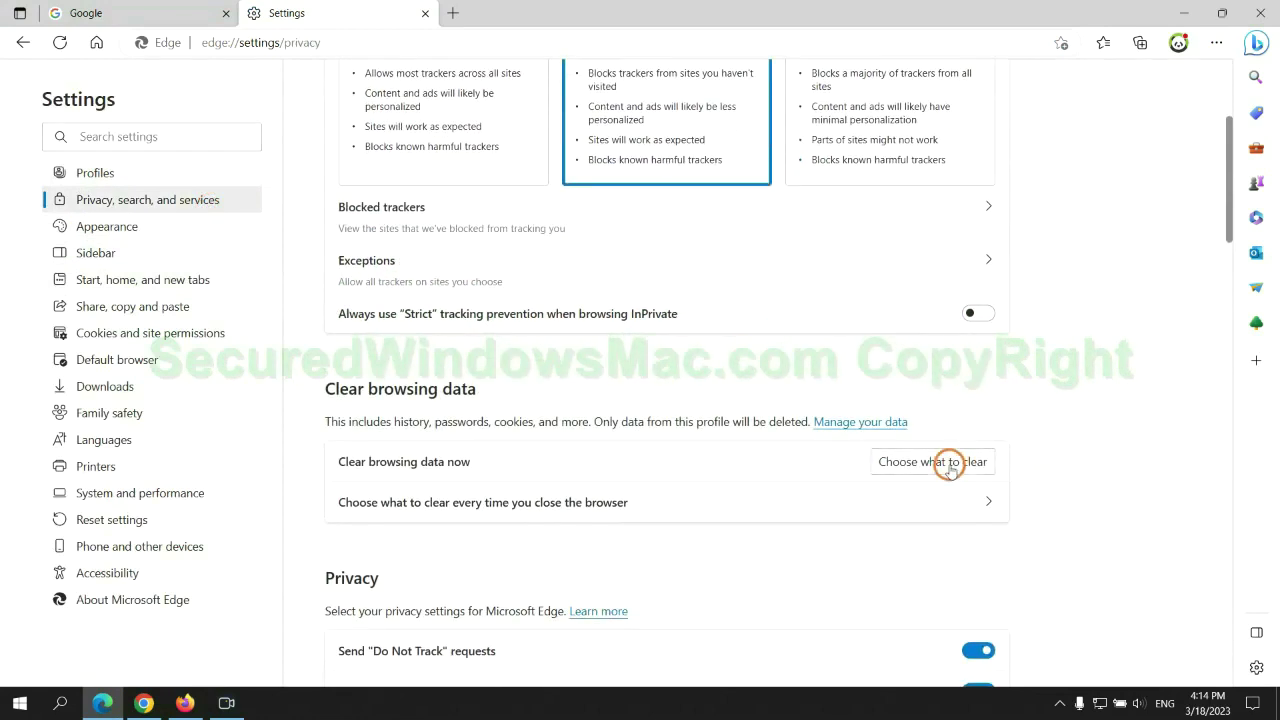
click(949, 463)
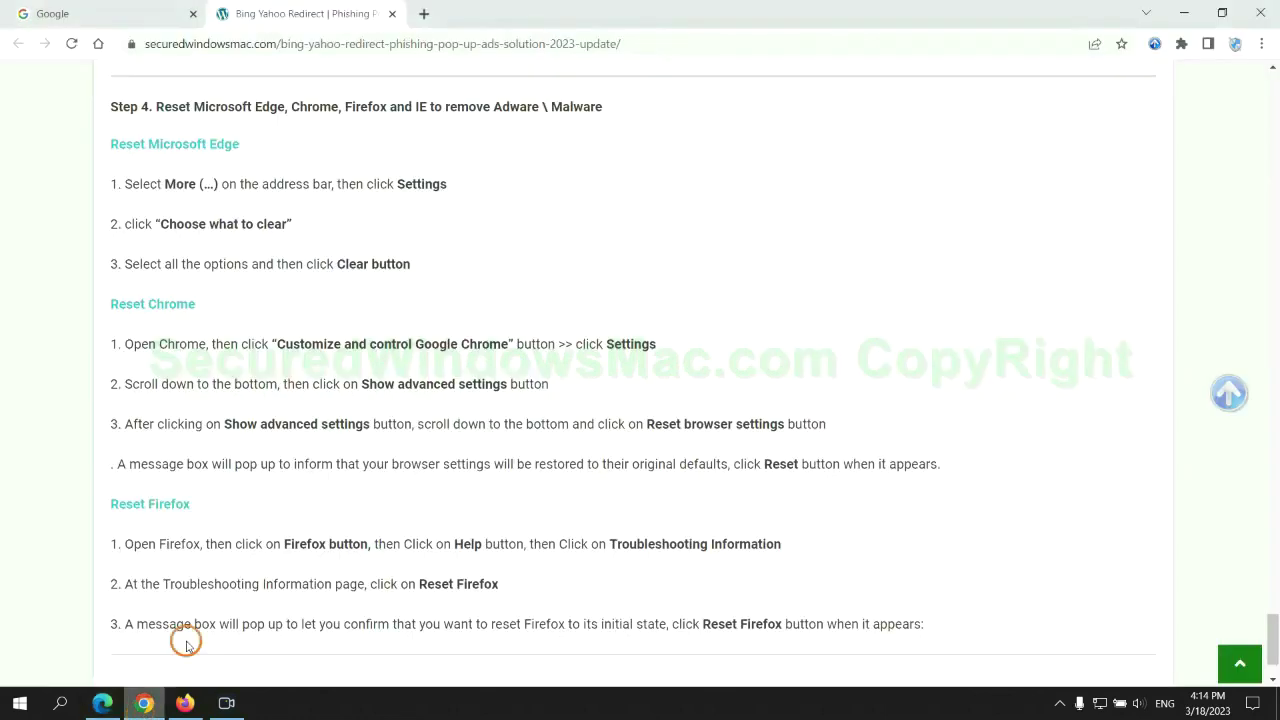
Step: Start Chrome's 'Restore settings to their original defaults' from its Settings page
click(144, 703)
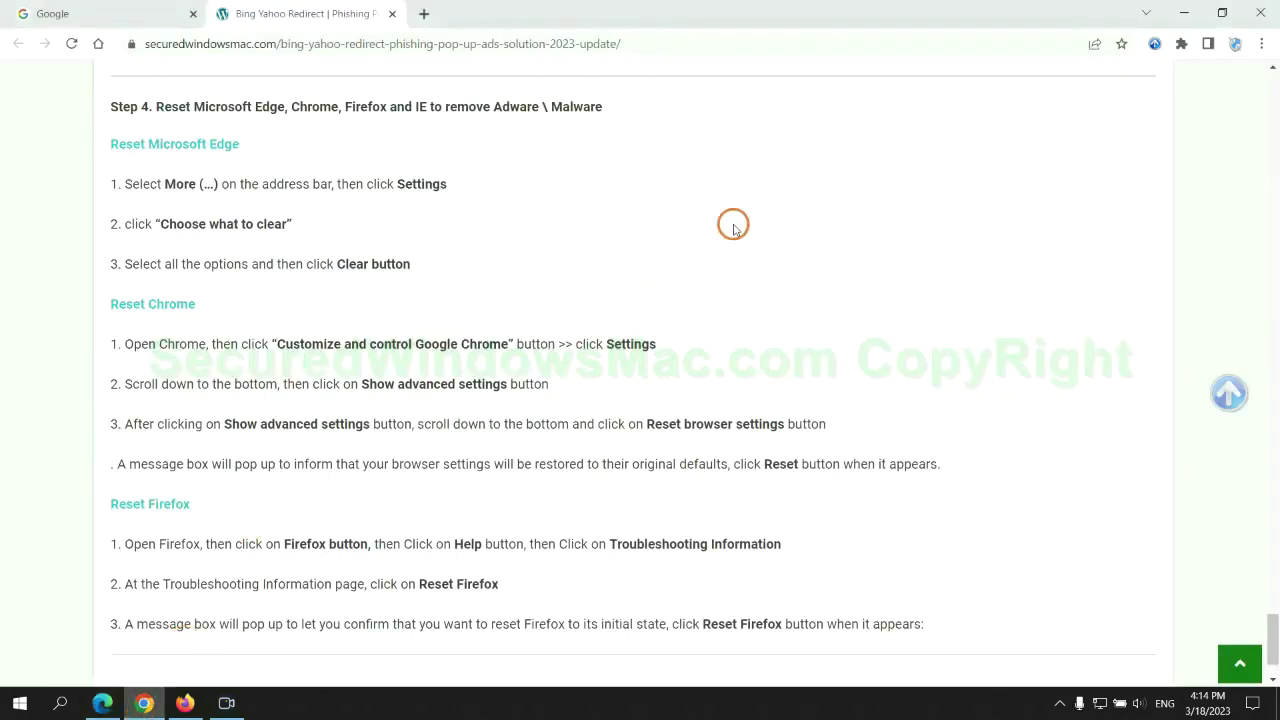
click(1260, 44)
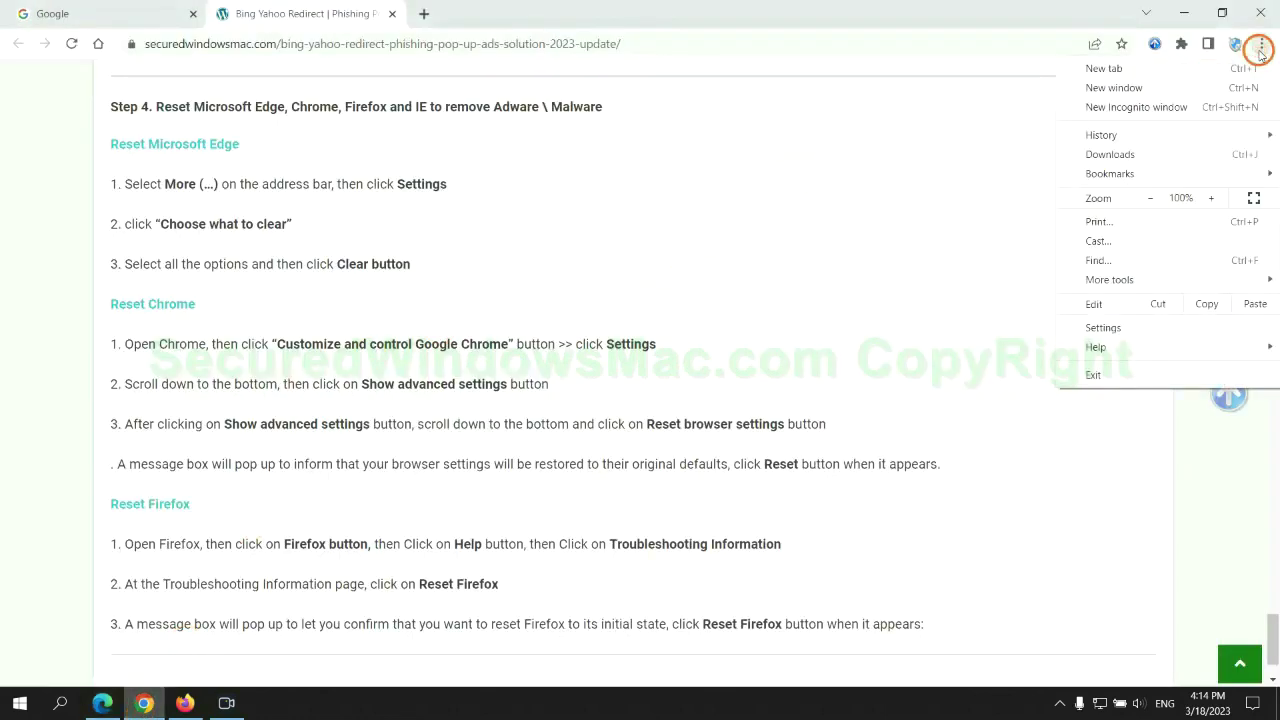
click(1110, 327)
text(reset)
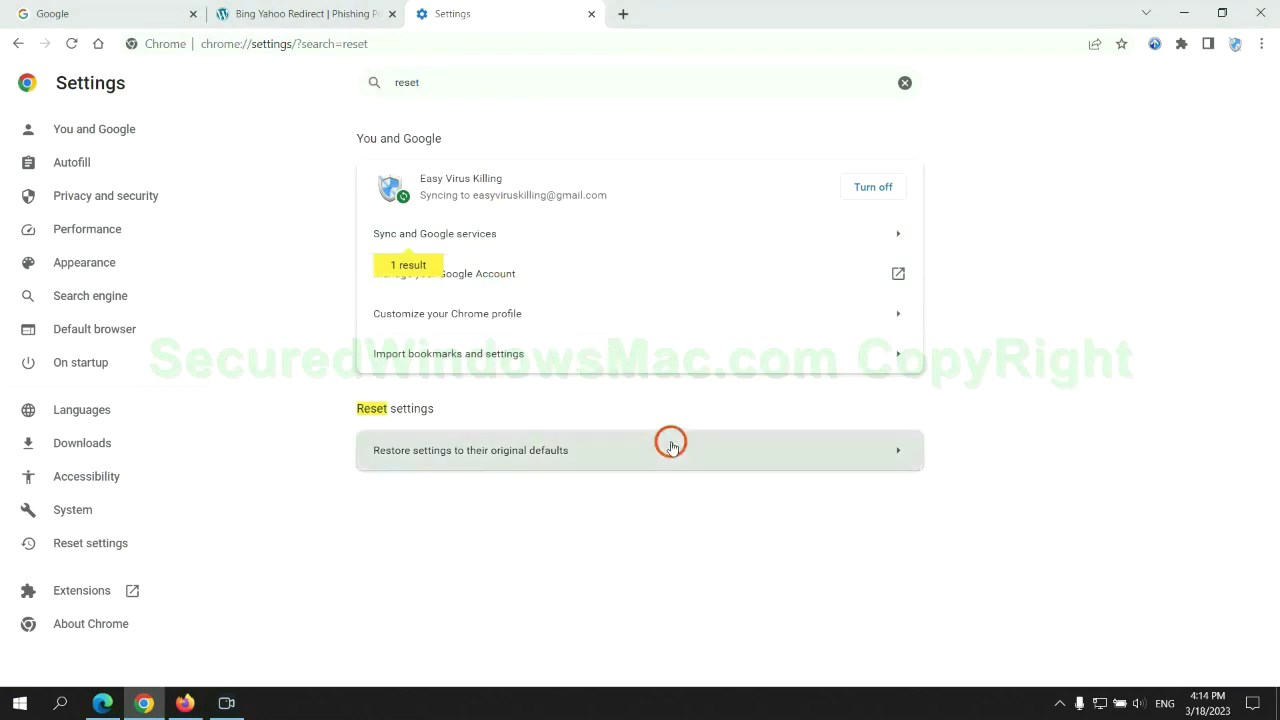
click(672, 446)
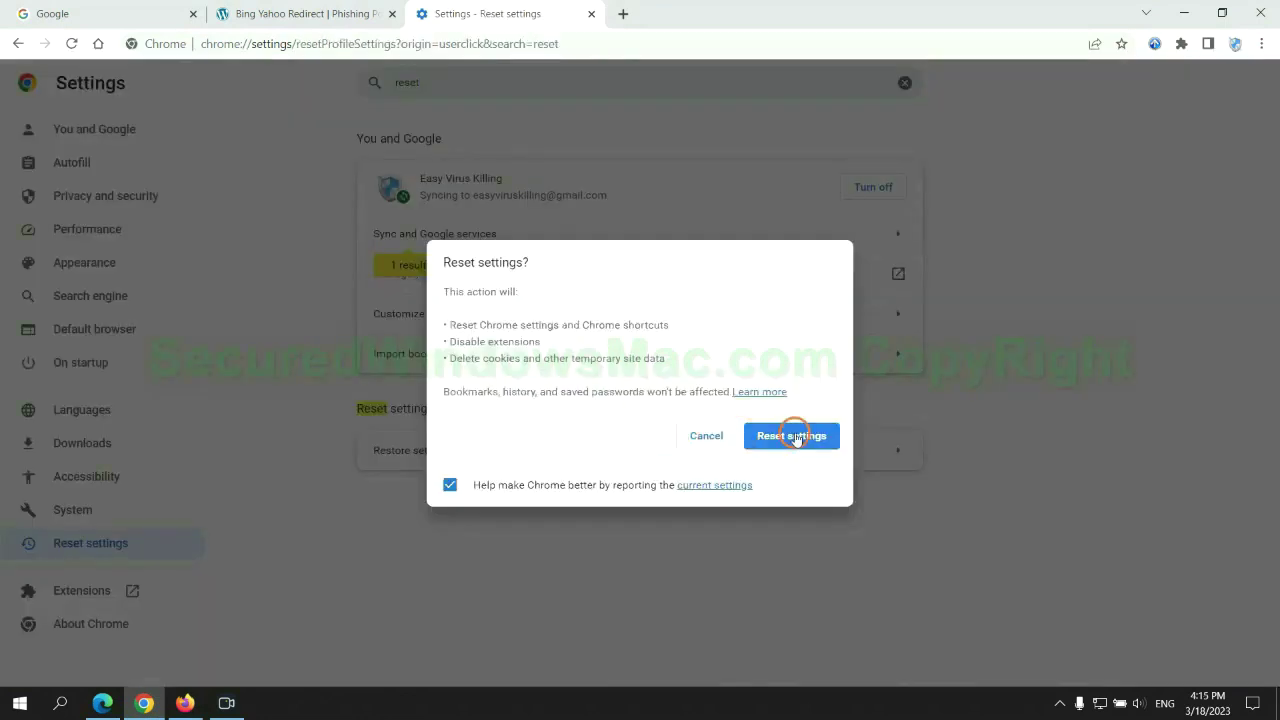
click(185, 701)
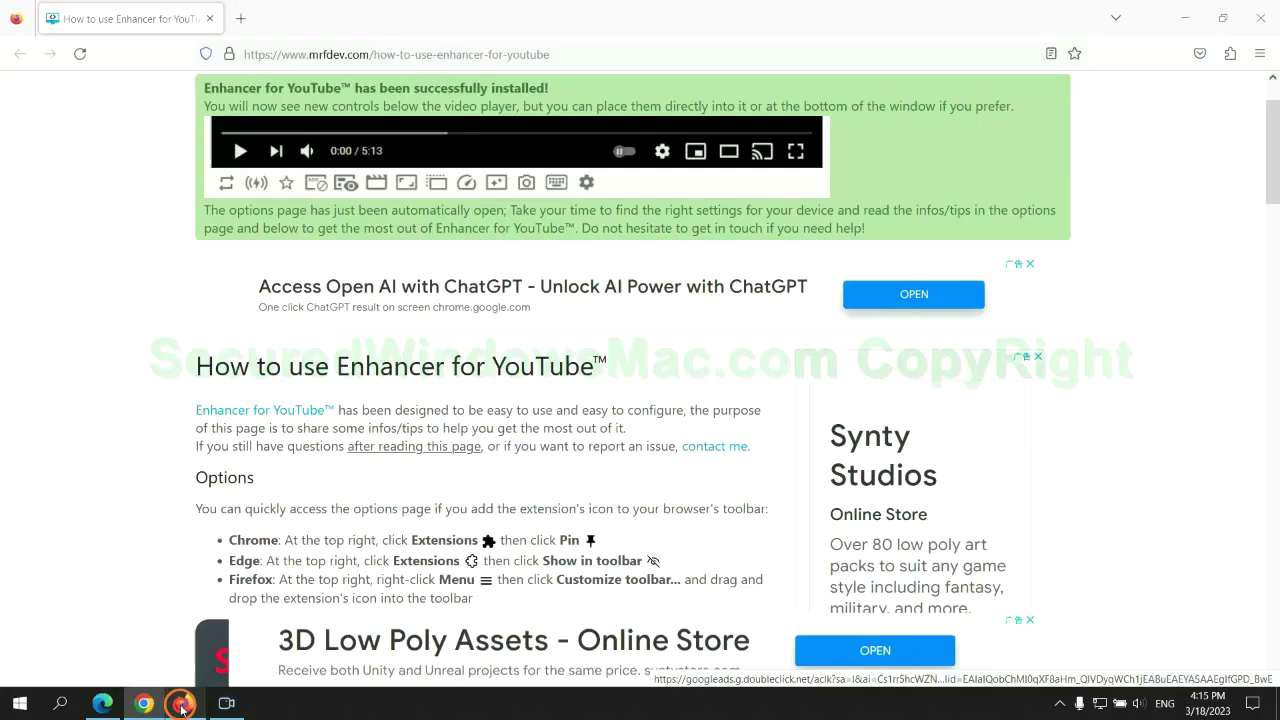
Step: Start Refresh Firefox from the Help > Troubleshooting Information page
click(1258, 55)
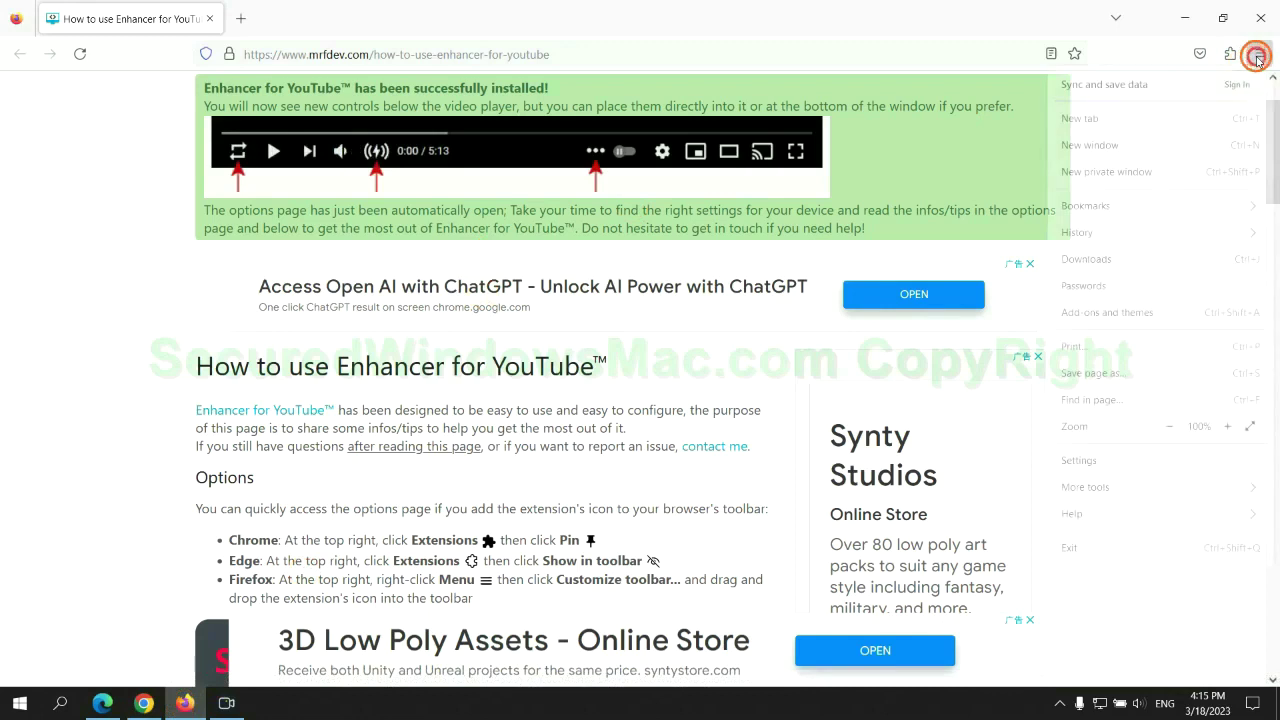
click(1087, 514)
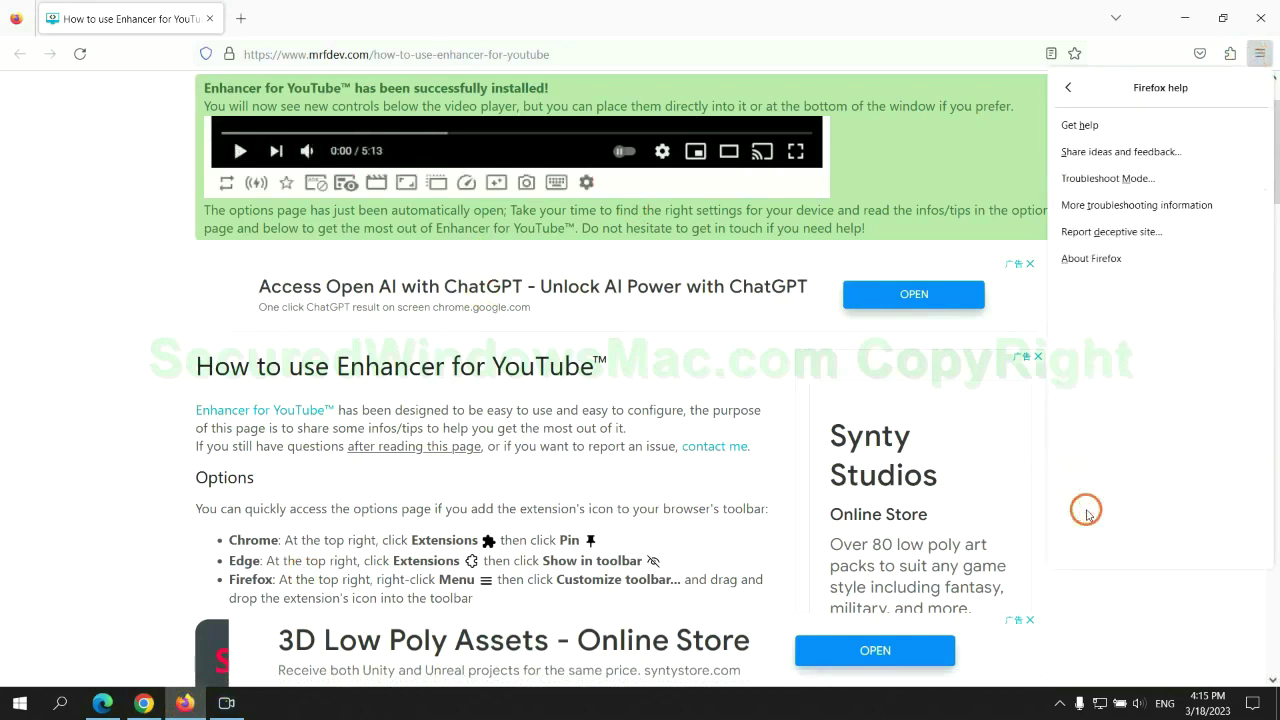
click(1141, 205)
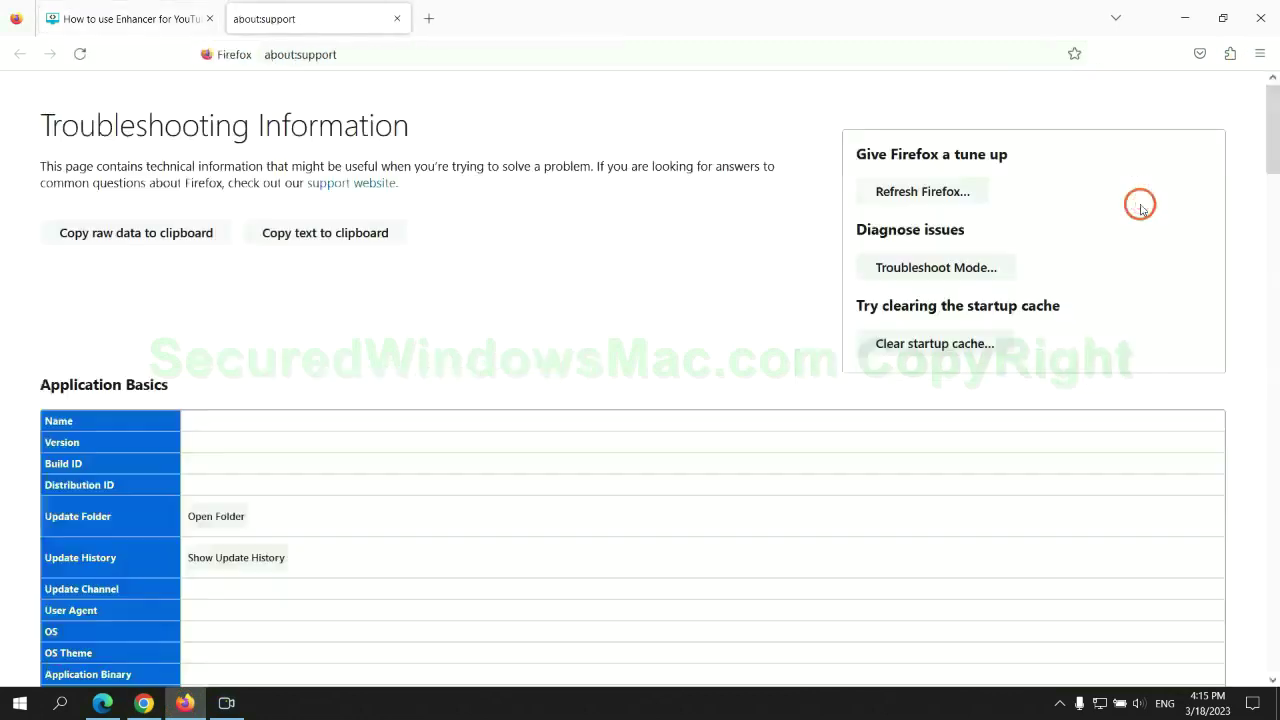
click(887, 192)
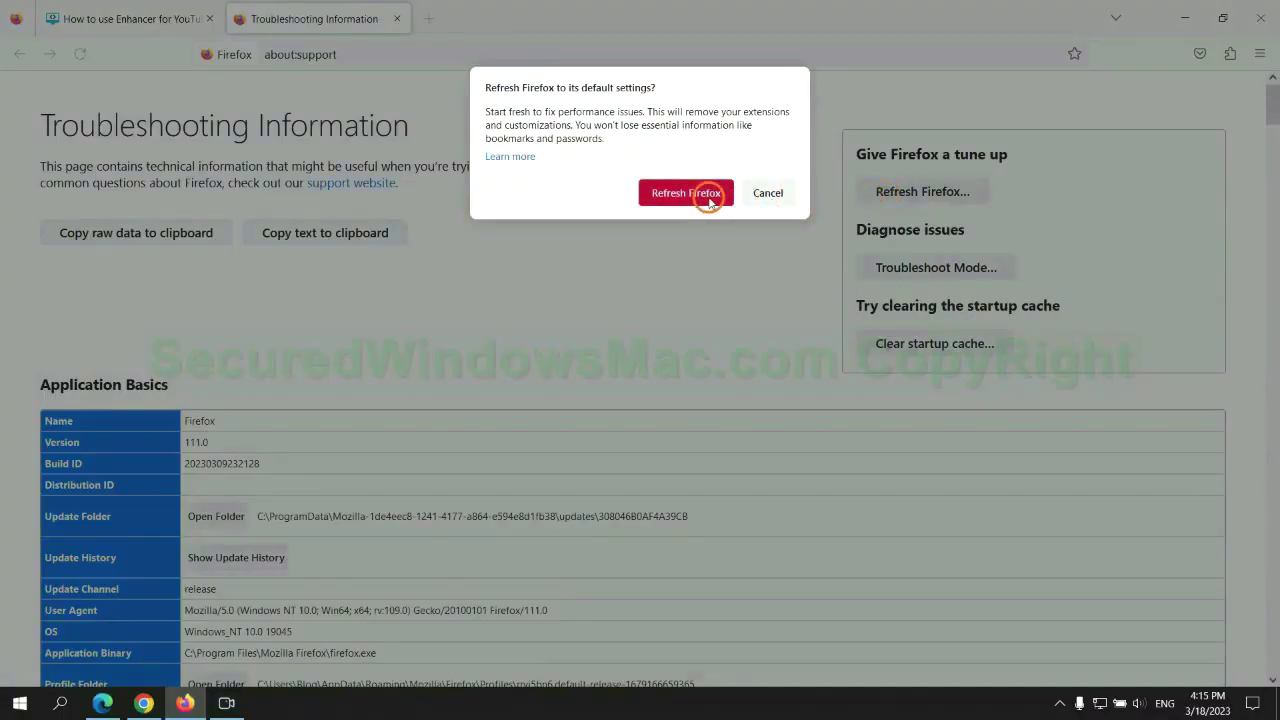
Step: Switch back to Google Chrome, showing its Reset settings confirmation
click(144, 702)
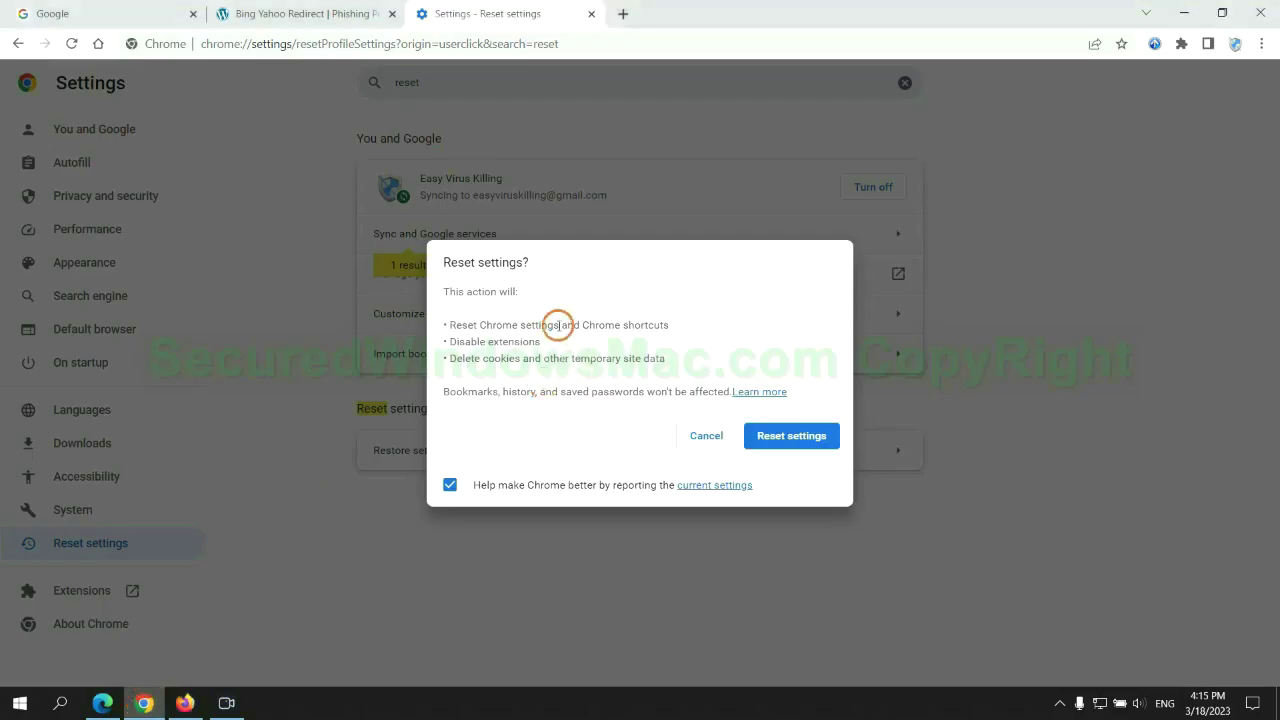